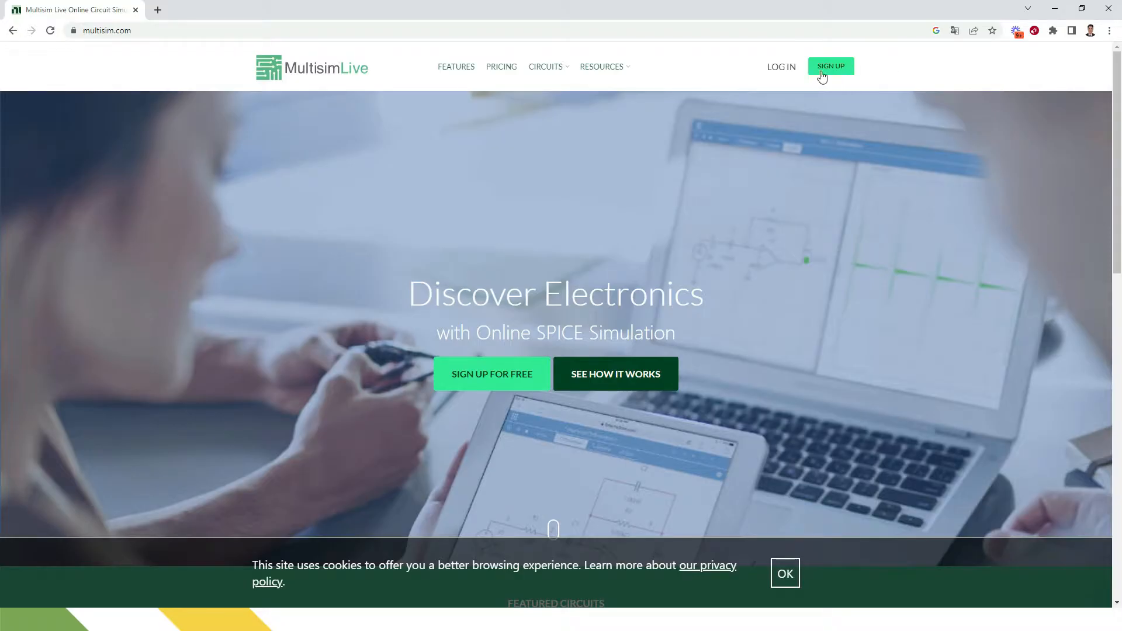
Log in to the Multisim Live account by entering the account password, and dismiss the page-translation prompt.
click(783, 69)
text(•••)
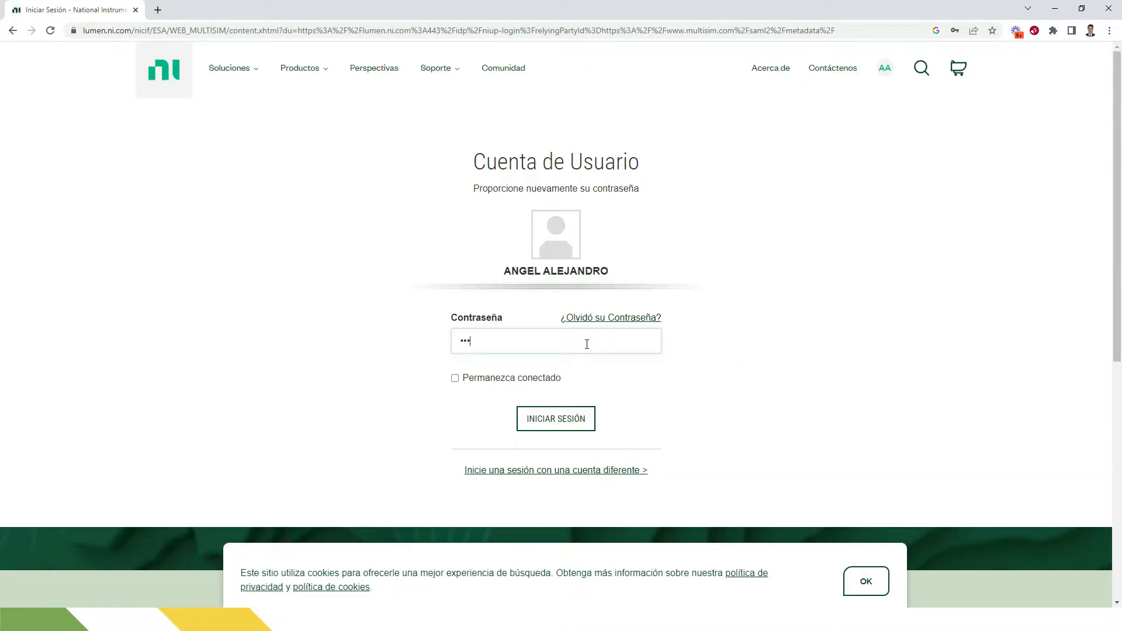
key(Return)
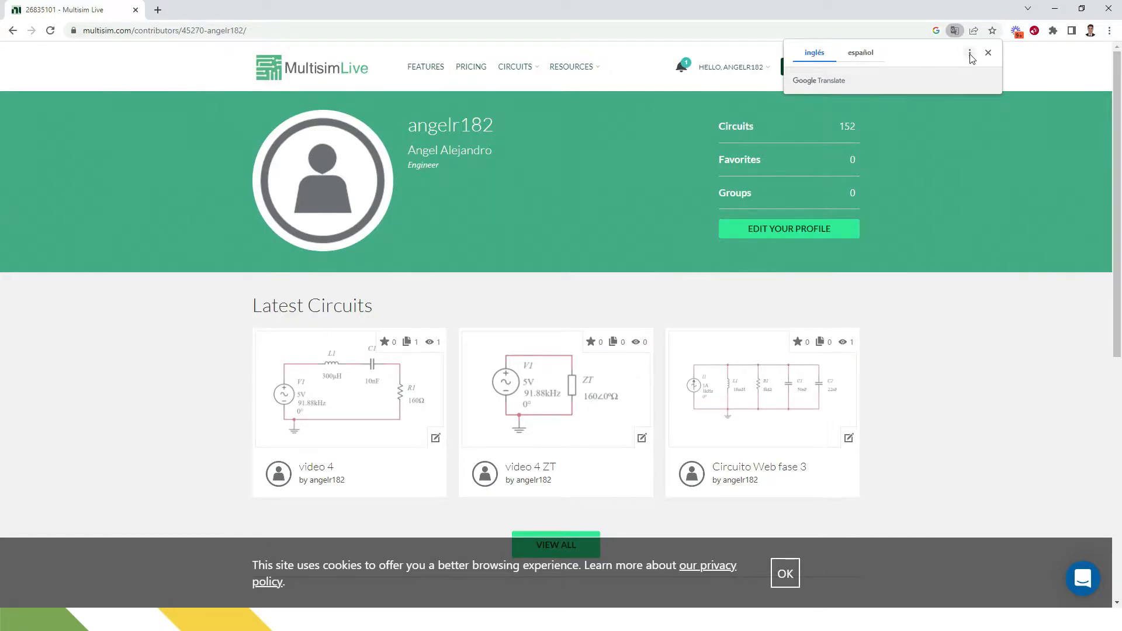
click(987, 54)
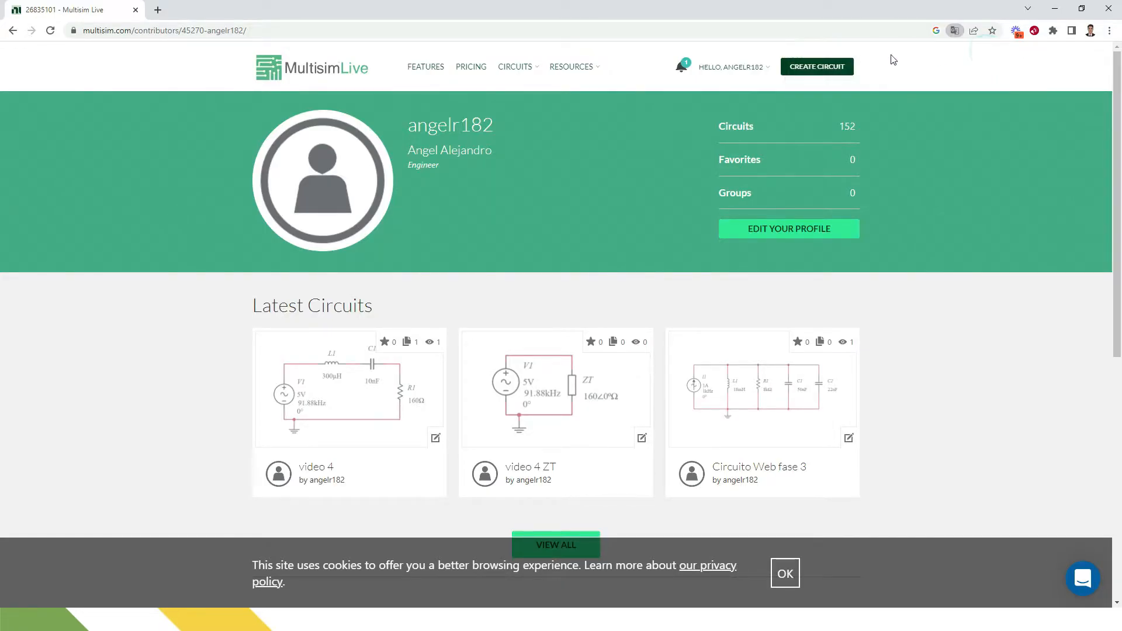
Create a new circuit and turn off the sheet grid in the document settings.
click(816, 67)
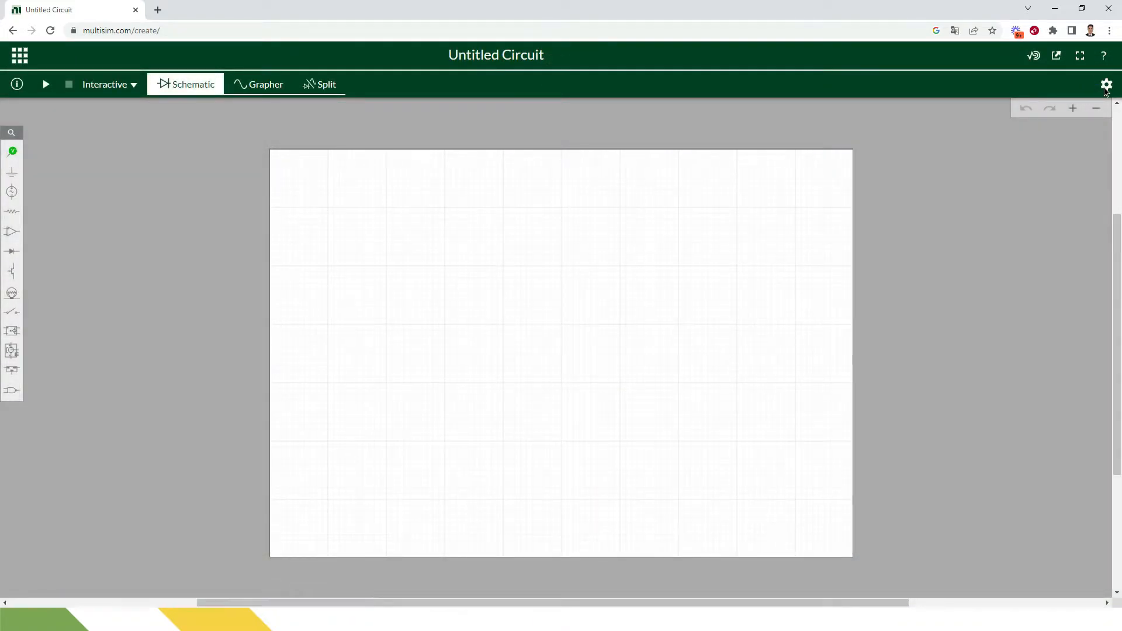
click(1105, 85)
click(979, 489)
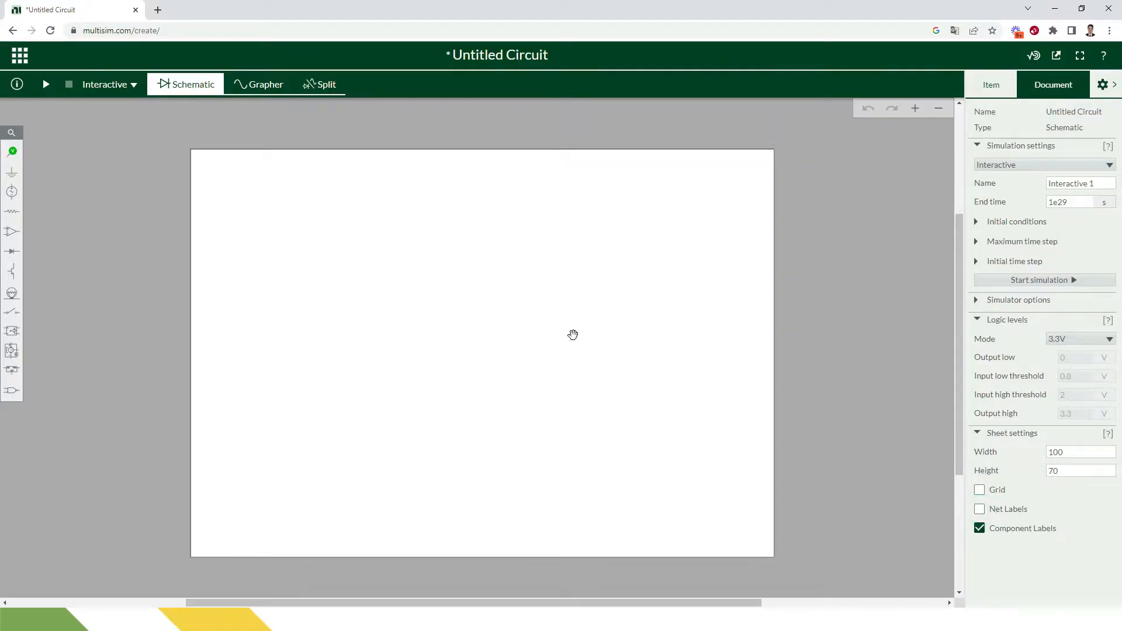
click(1101, 86)
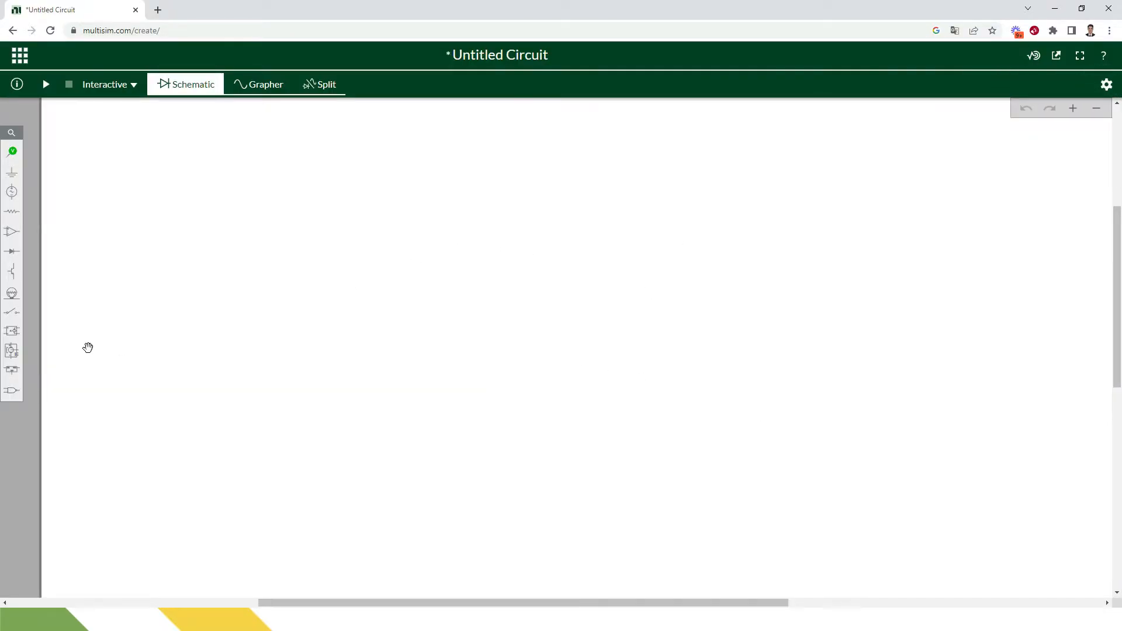
Place an AC voltage source, a resistor, a capacitor and an inductor on the schematic.
click(12, 191)
drag(55, 220, 285, 323)
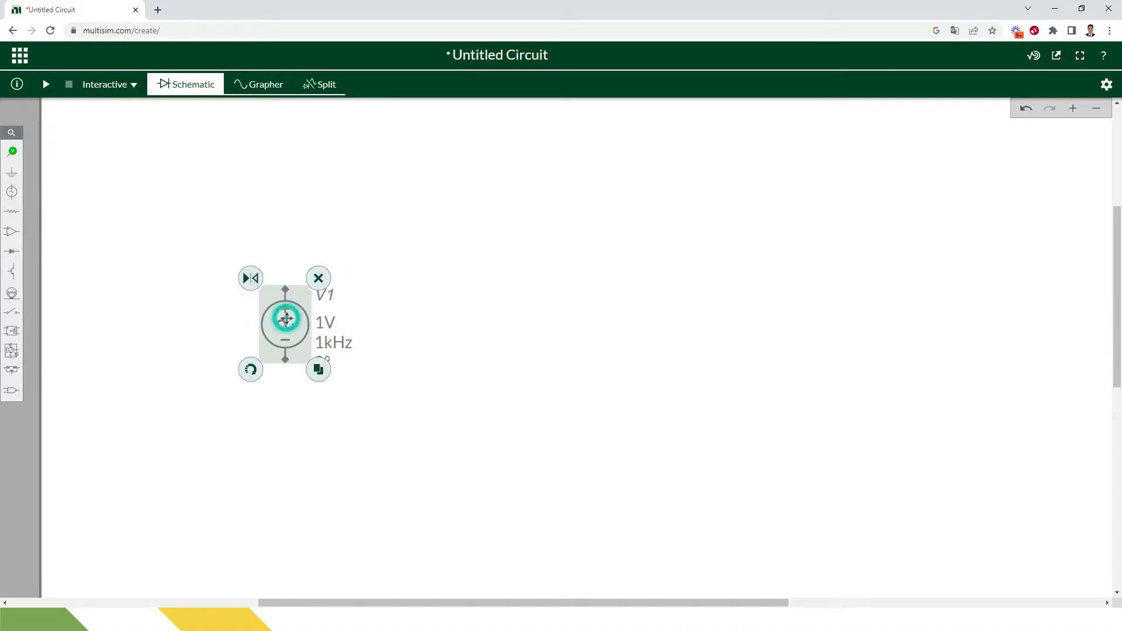
click(11, 212)
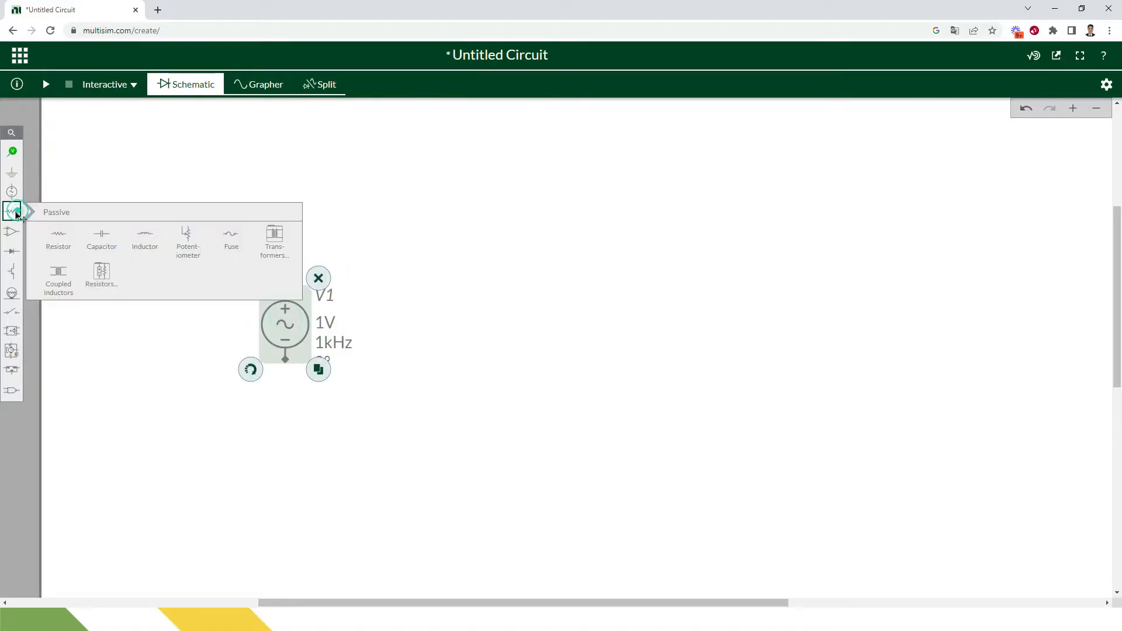
drag(69, 245, 630, 335)
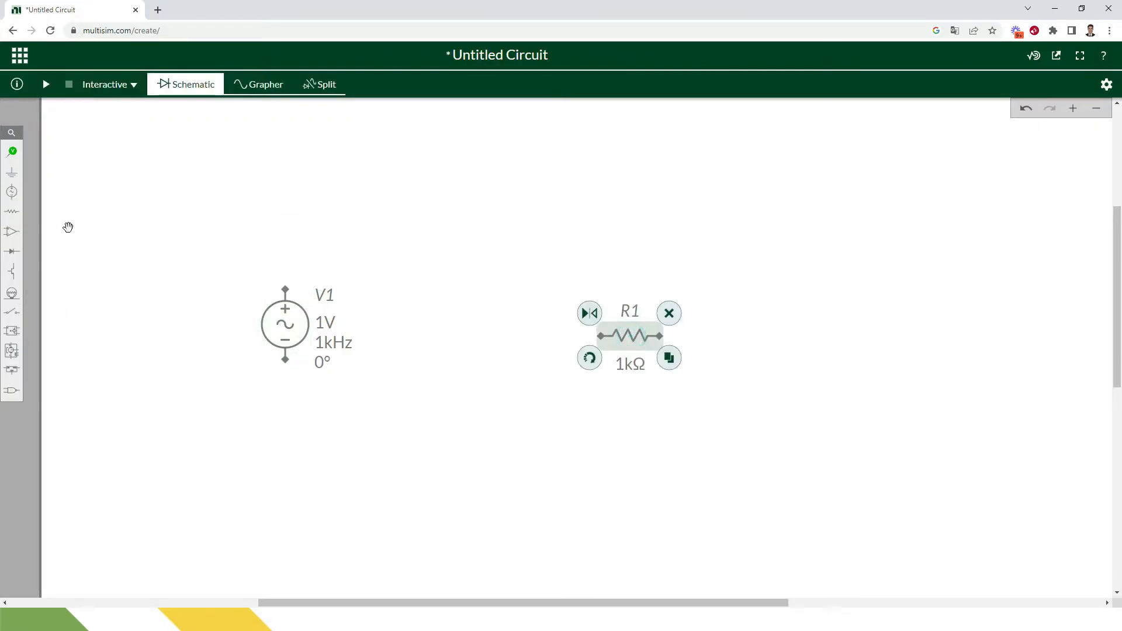
click(11, 213)
drag(100, 232, 442, 254)
click(12, 211)
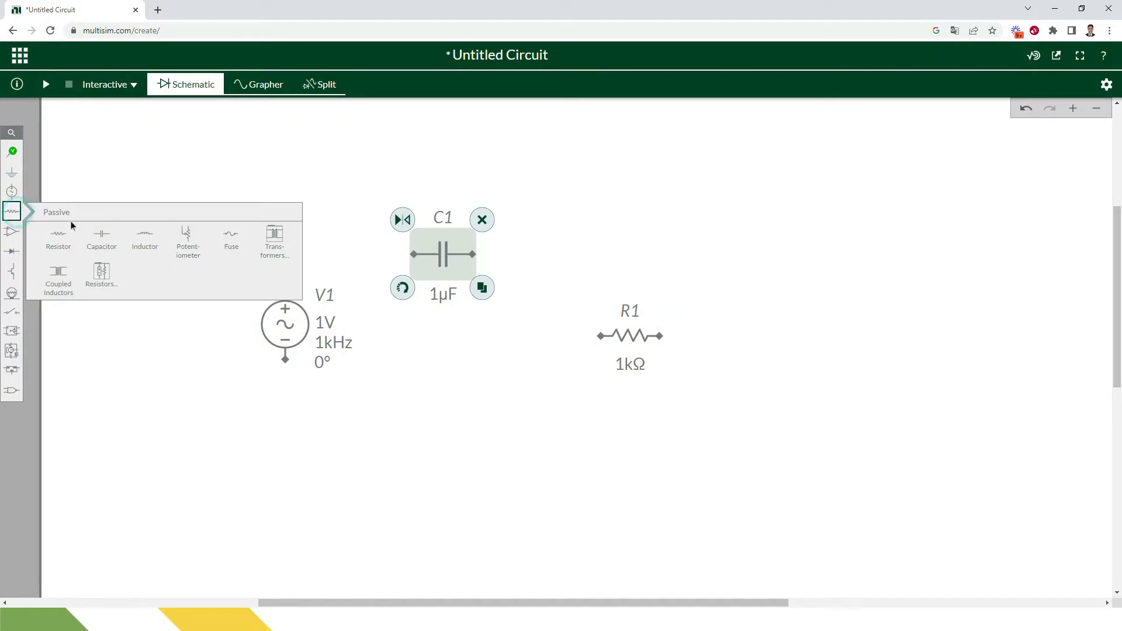
drag(138, 240, 593, 255)
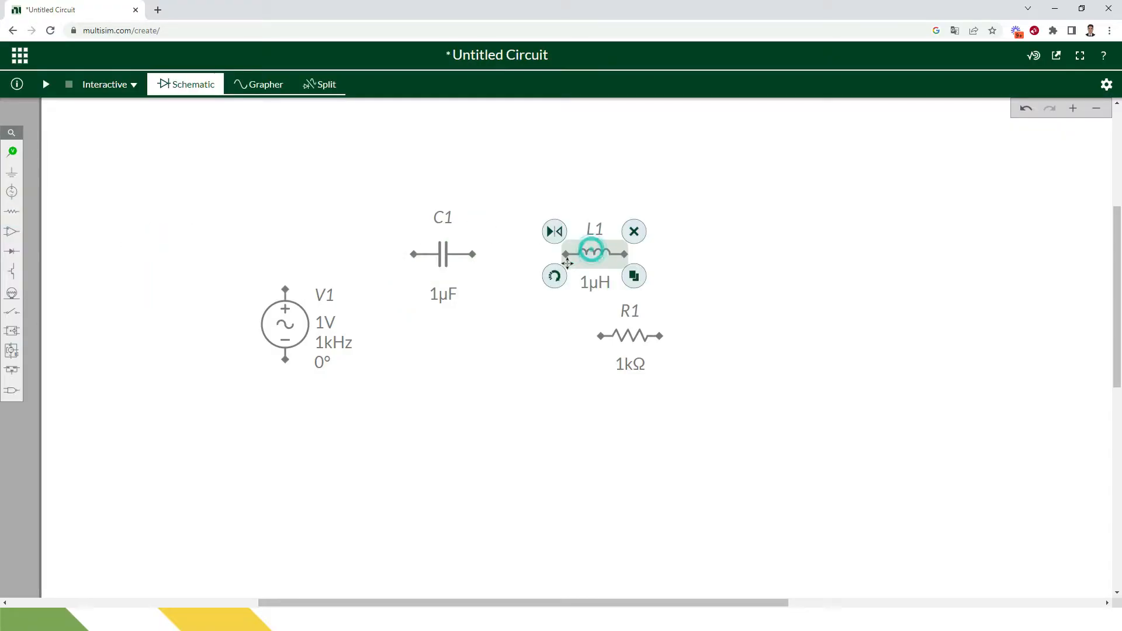
Rotate resistor R1 to a vertical orientation and shift it outward, below and beyond the inductor.
click(638, 336)
click(589, 358)
drag(635, 343, 669, 338)
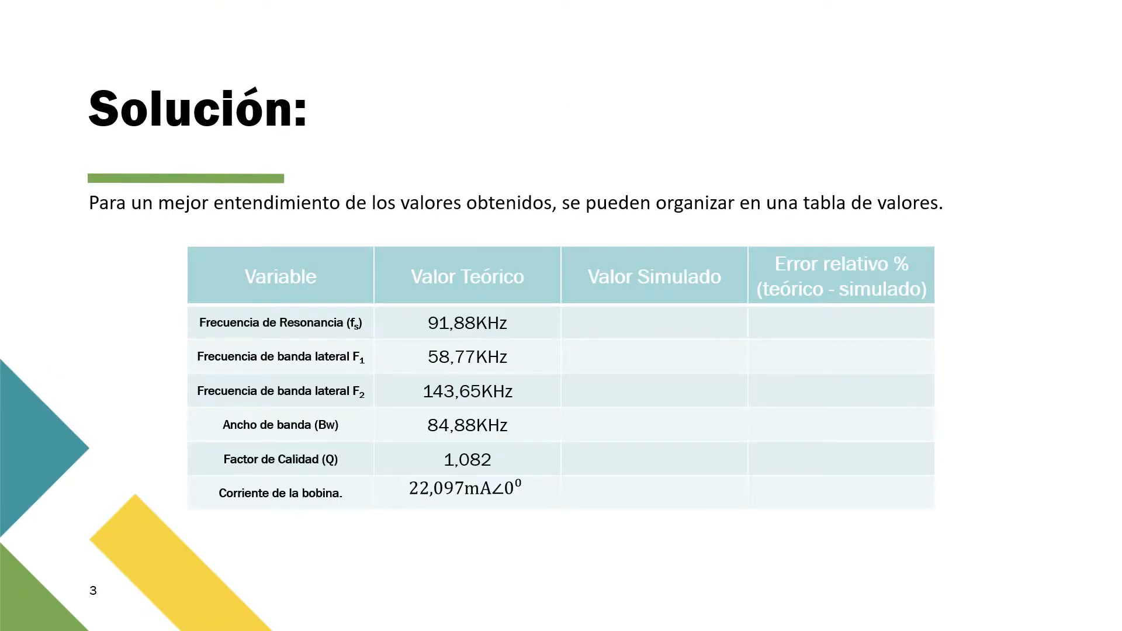
Consult the reference circuit slide and rearrange the parts so inductor, capacitor and resistor follow the source in series order.
key(Left)
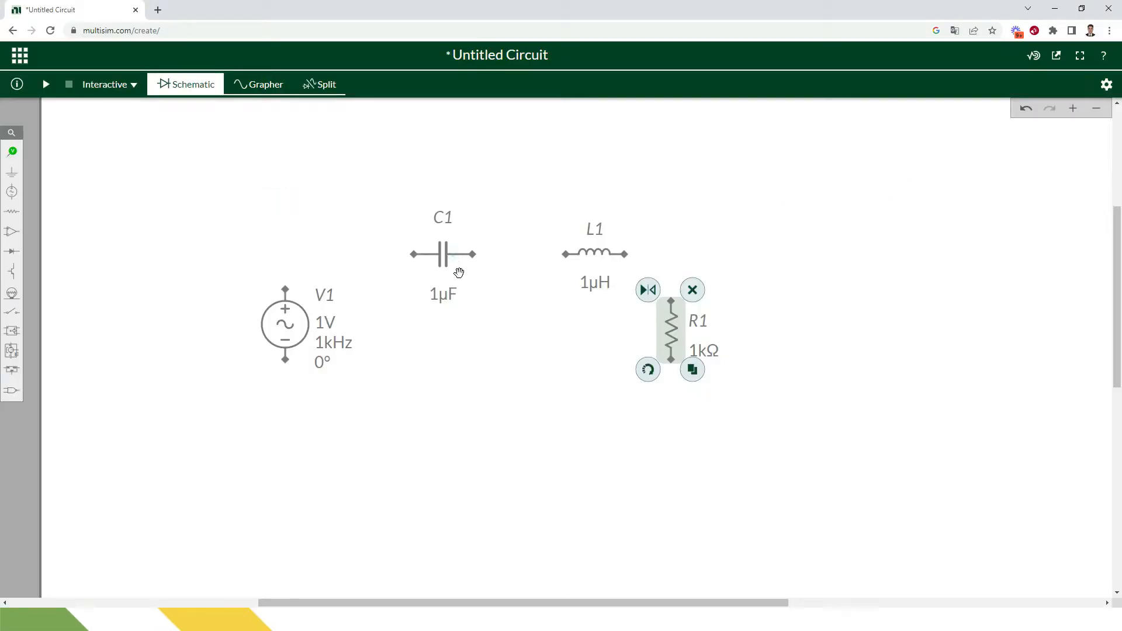
drag(457, 256, 538, 371)
drag(595, 253, 397, 253)
drag(524, 369, 524, 253)
drag(628, 330, 593, 330)
Wire V1, L1, C1 and R1 into a closed series loop, with the return wire running along the bottom.
click(321, 213)
mouse_move(282, 287)
mouse_down()
mouse_move(367, 254)
mouse_move(495, 254)
mouse_move(642, 316)
mouse_move(637, 302)
mouse_up()
click(586, 235)
click(695, 294)
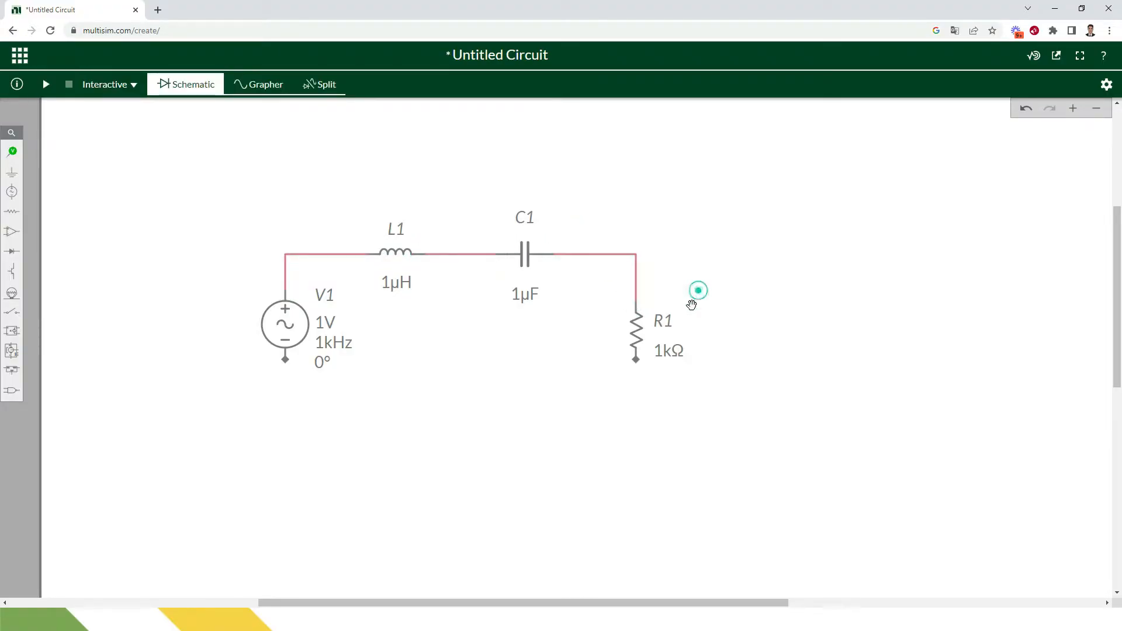
drag(635, 360, 285, 359)
click(200, 293)
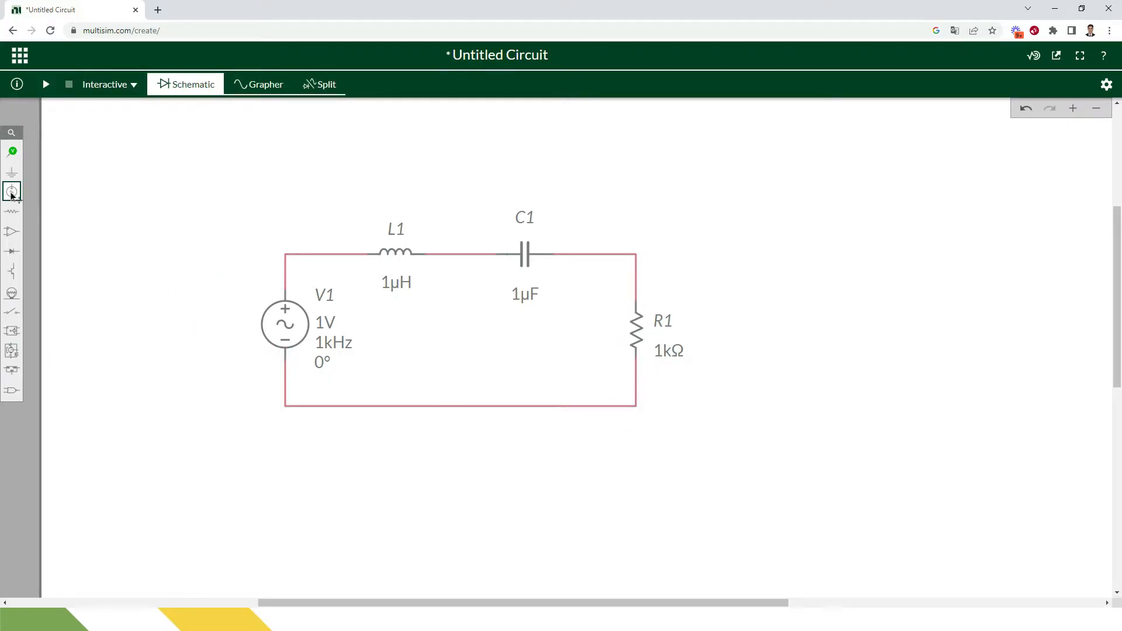
Place a ground symbol and connect it to the bottom wire of the circuit near the source.
click(12, 173)
click(58, 203)
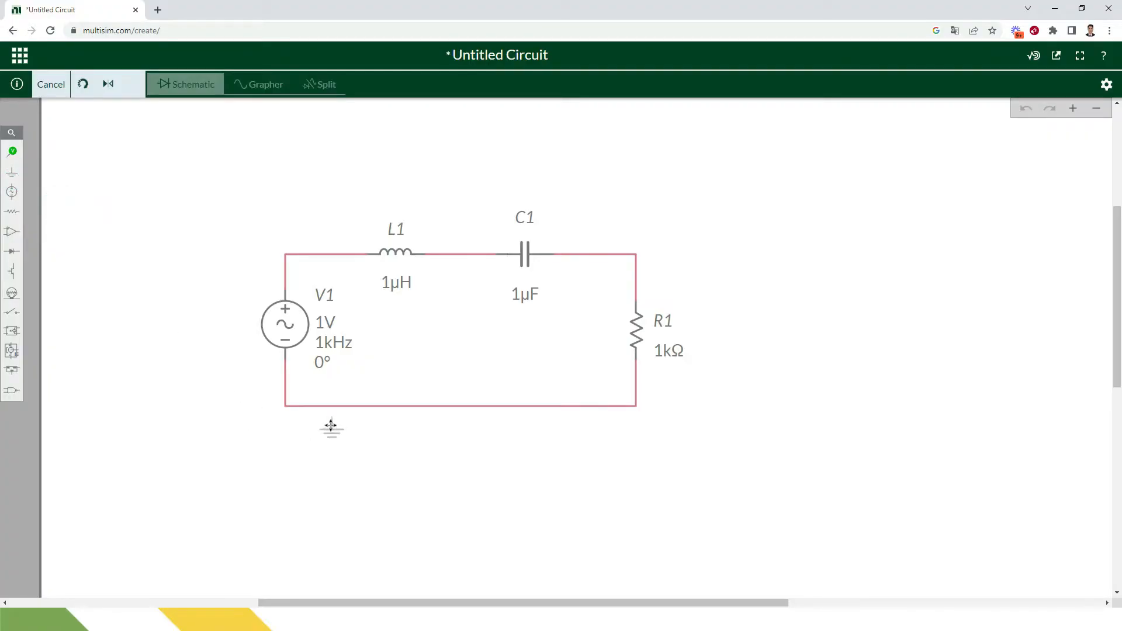
click(331, 423)
click(331, 416)
click(332, 406)
click(216, 293)
Look up the inductor value on the presentation slide and set L1's inductance to 300 µH.
key(alt+Tab)
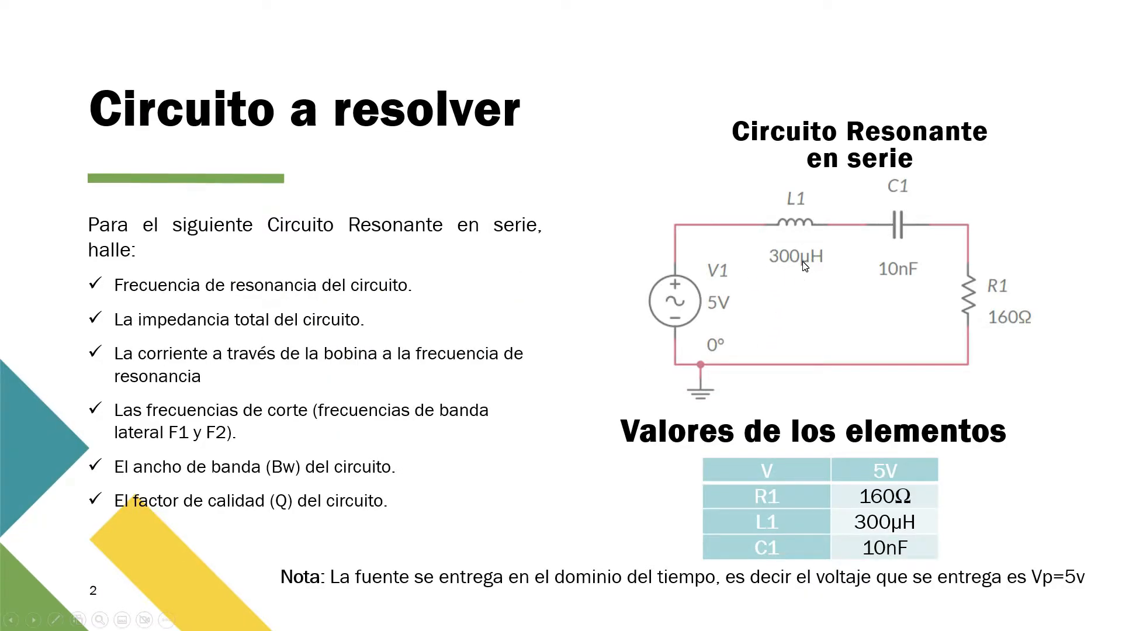
key(alt+Tab)
click(393, 251)
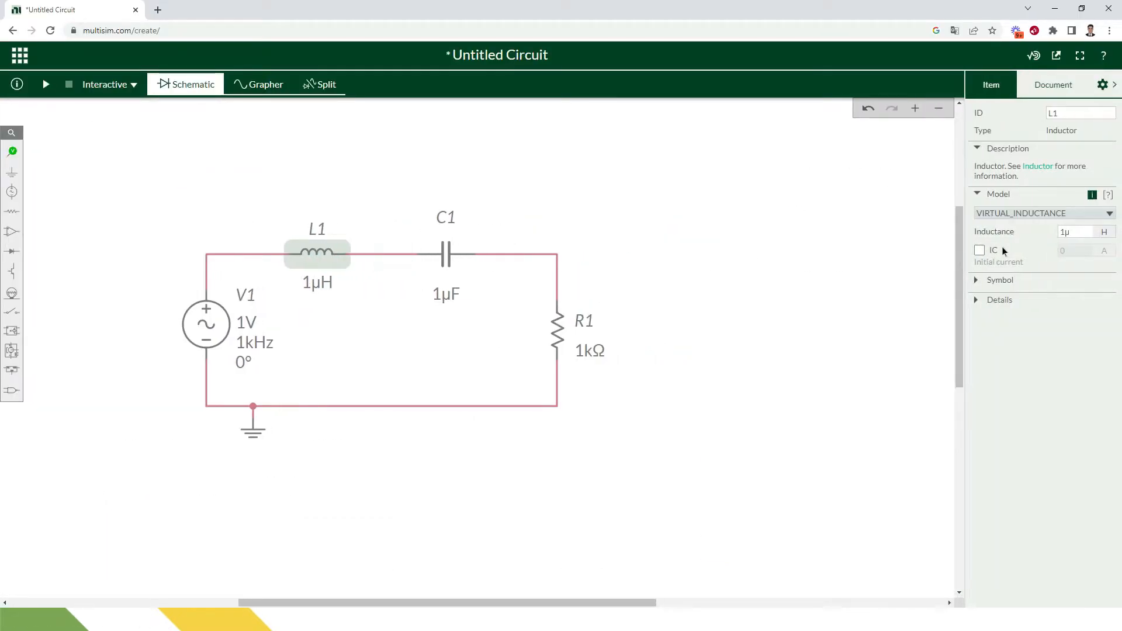
click(1065, 233)
text(300u)
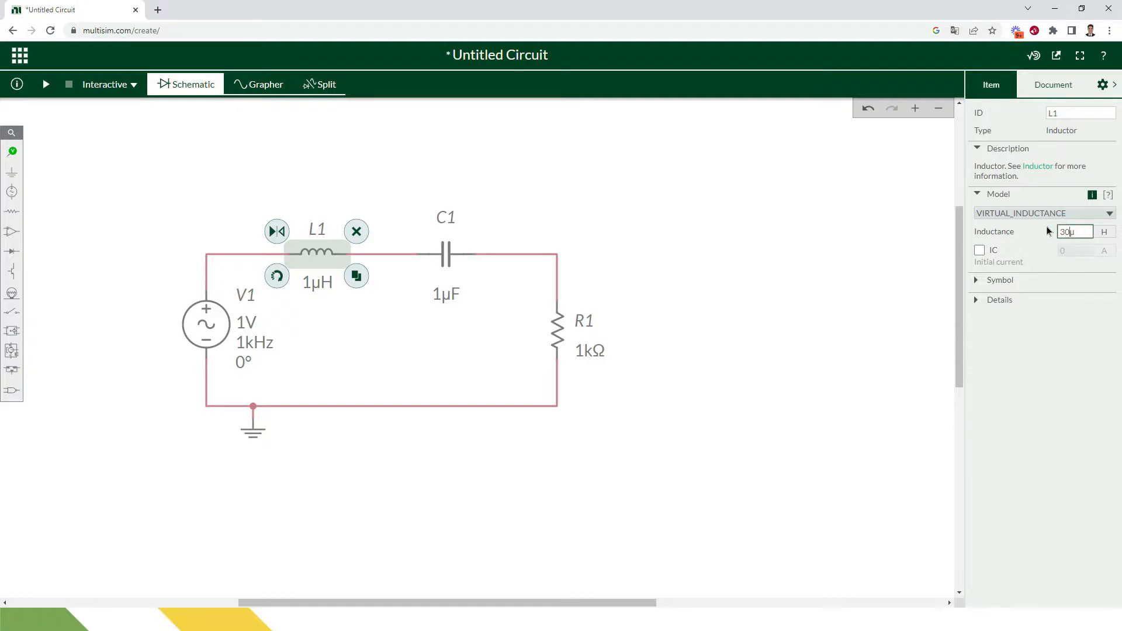
key(Return)
Look up the capacitor value on the presentation slide and set C1's capacitance to 10 nF.
key(alt+Tab)
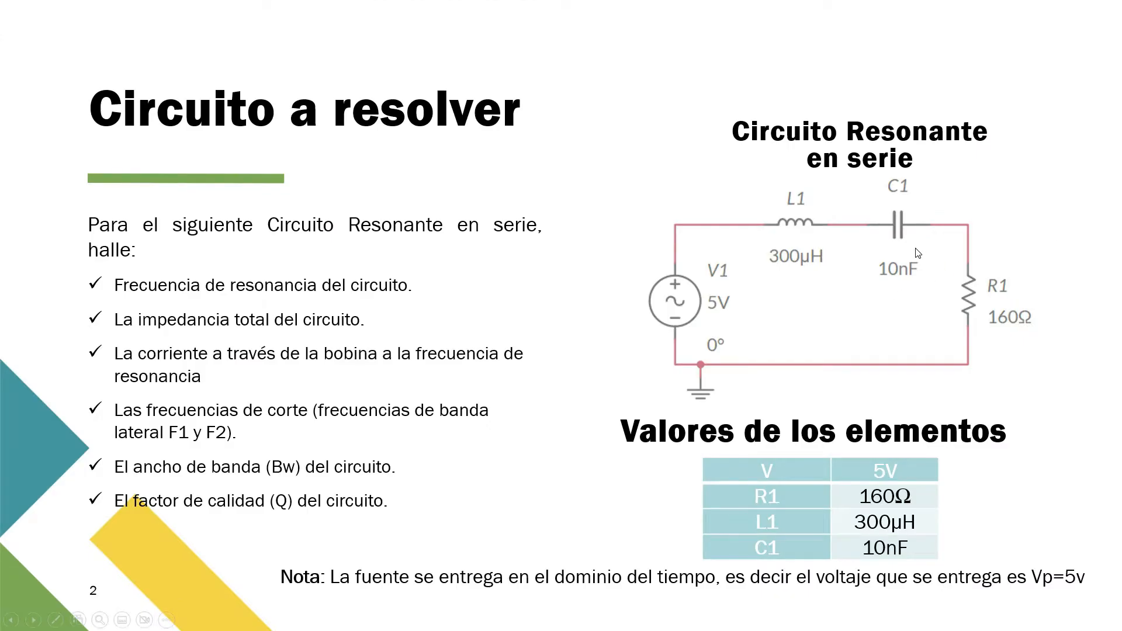
key(alt+Tab)
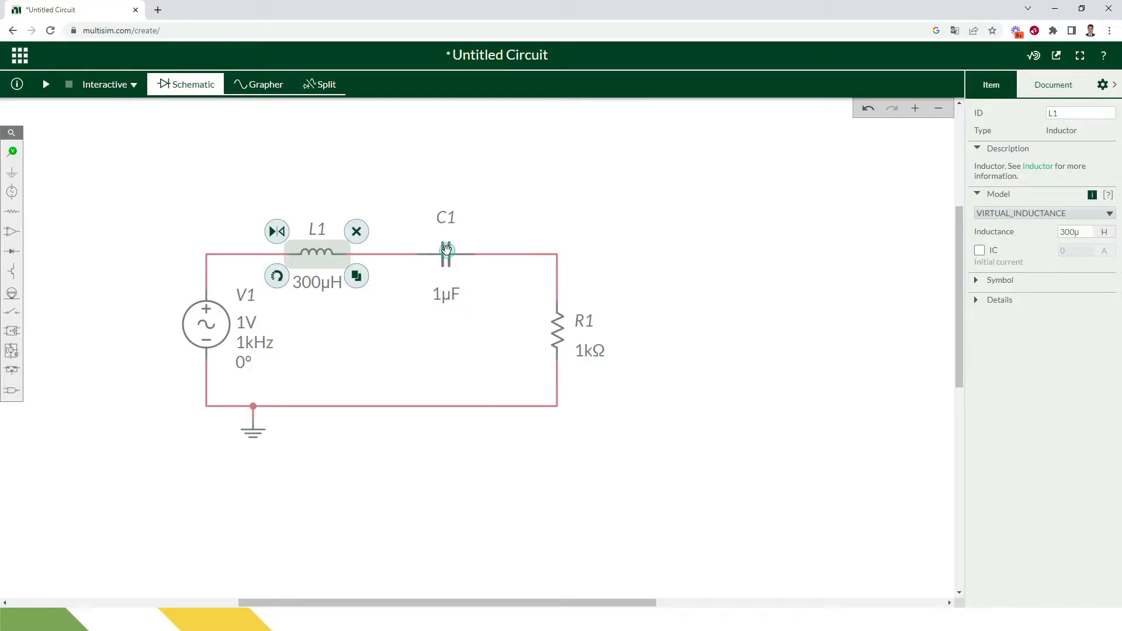
click(446, 250)
click(1088, 230)
text(10n)
key(Return)
Check the resistor value on the presentation slide and set R1's resistance to 160 Ω.
key(alt+Tab)
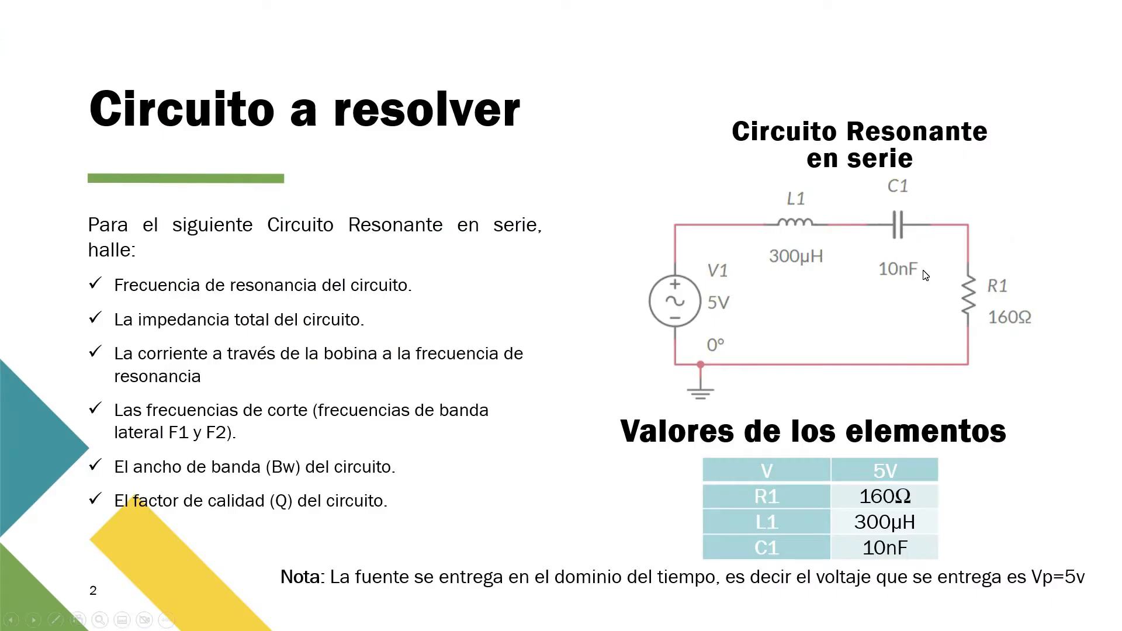
key(alt+Tab)
click(556, 329)
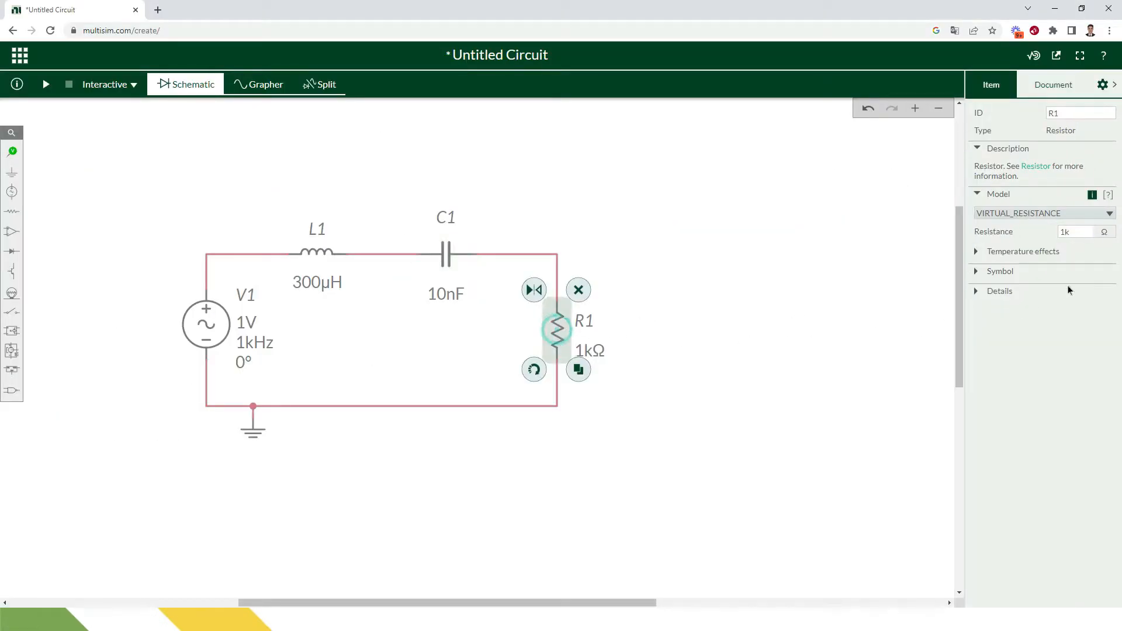
click(1072, 231)
text(160)
key(Return)
click(691, 481)
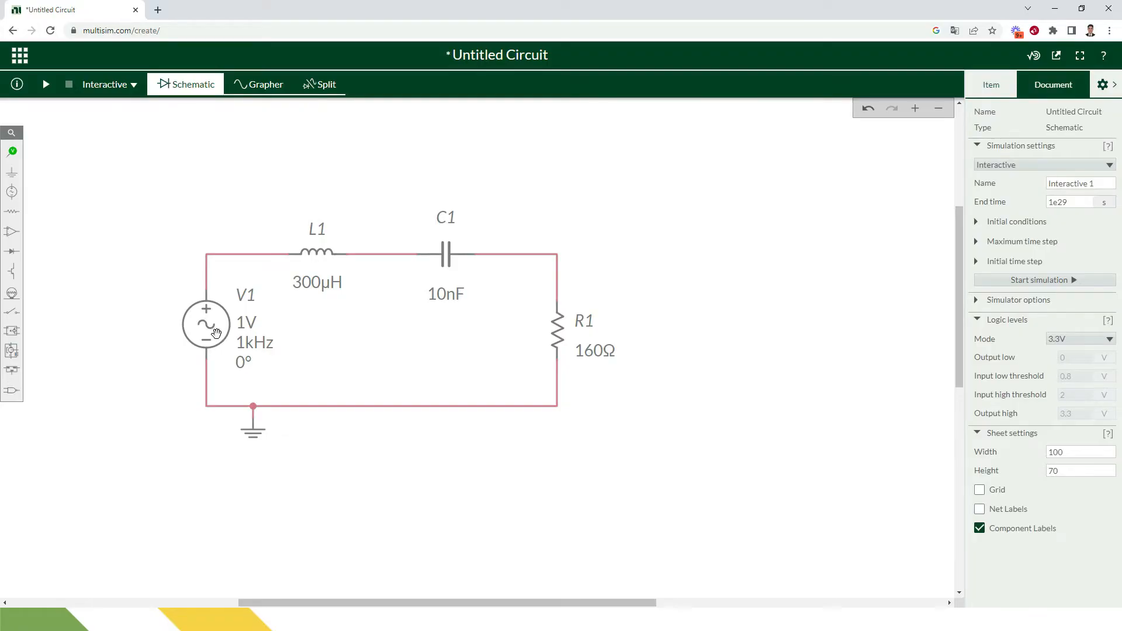
Check the source voltage on the presentation slide and set V1's peak voltage to 5 V.
key(alt+Tab)
key(alt+Tab)
click(204, 324)
click(1075, 222)
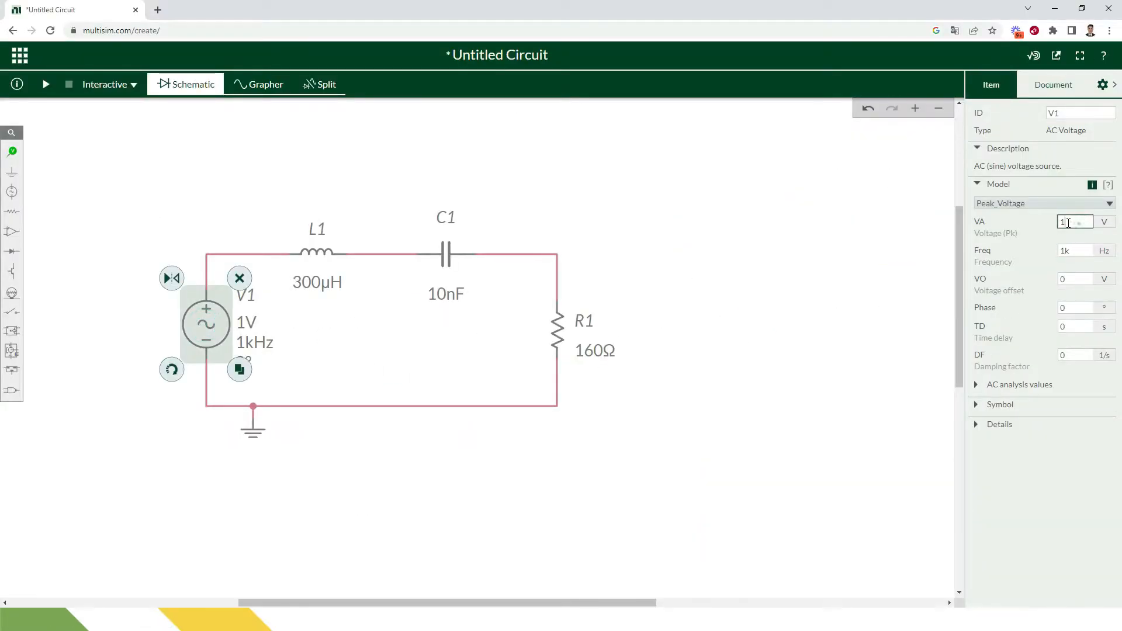
text(5)
click(789, 381)
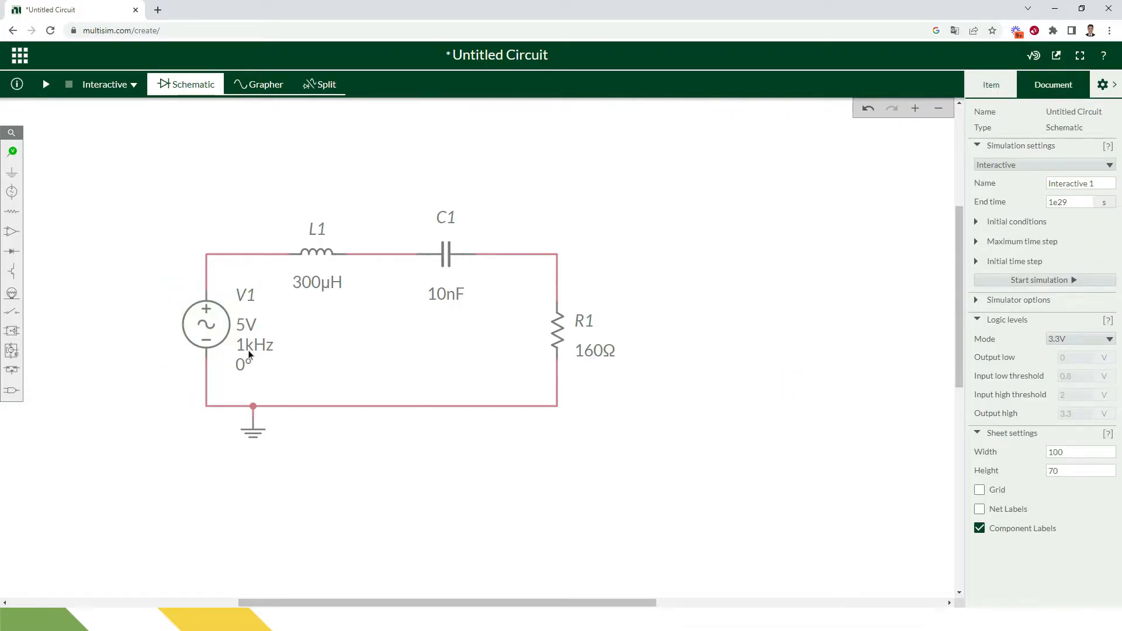
Look up the theoretical resonance frequency in the presentation's solution table and set V1's frequency to 91.88 kHz.
key(alt+Tab)
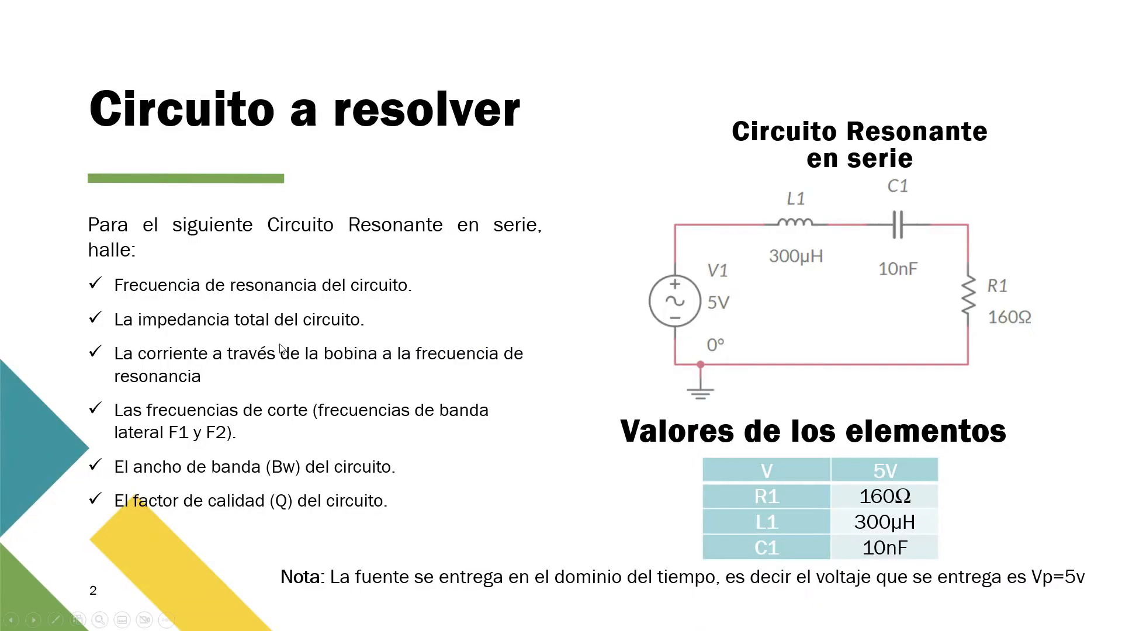
key(Right)
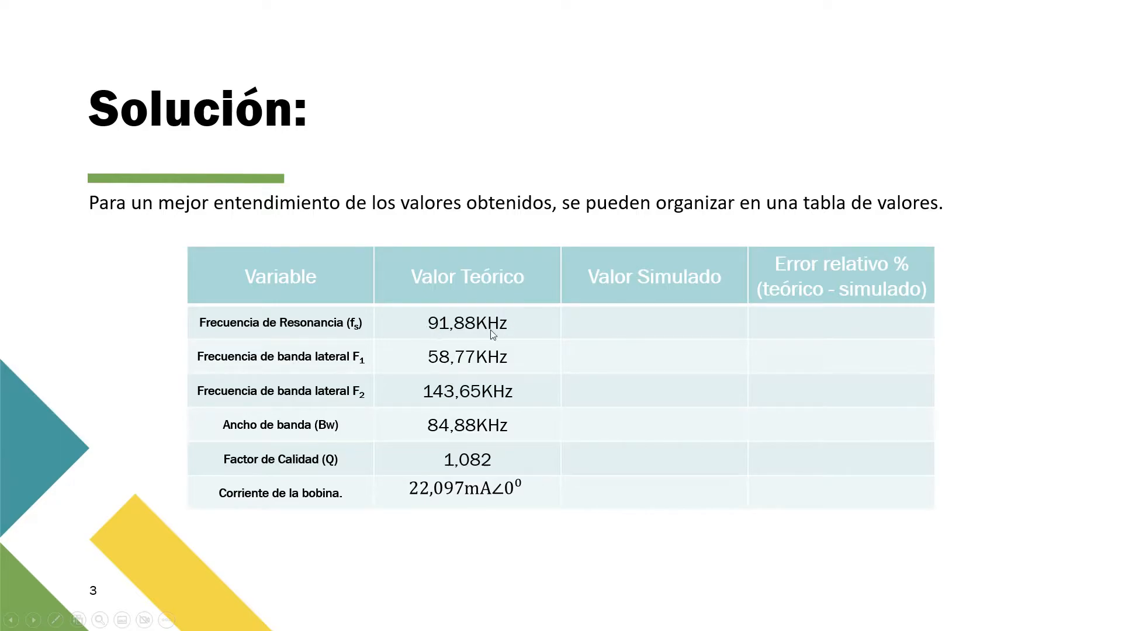
key(alt+Tab)
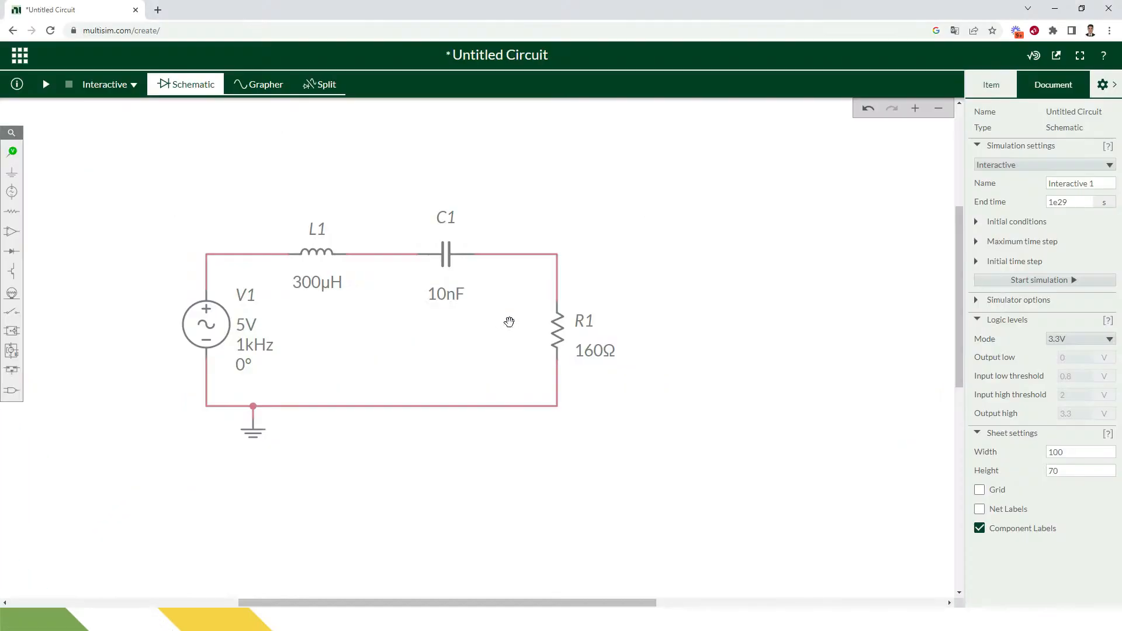
click(213, 333)
drag(1075, 256, 1040, 250)
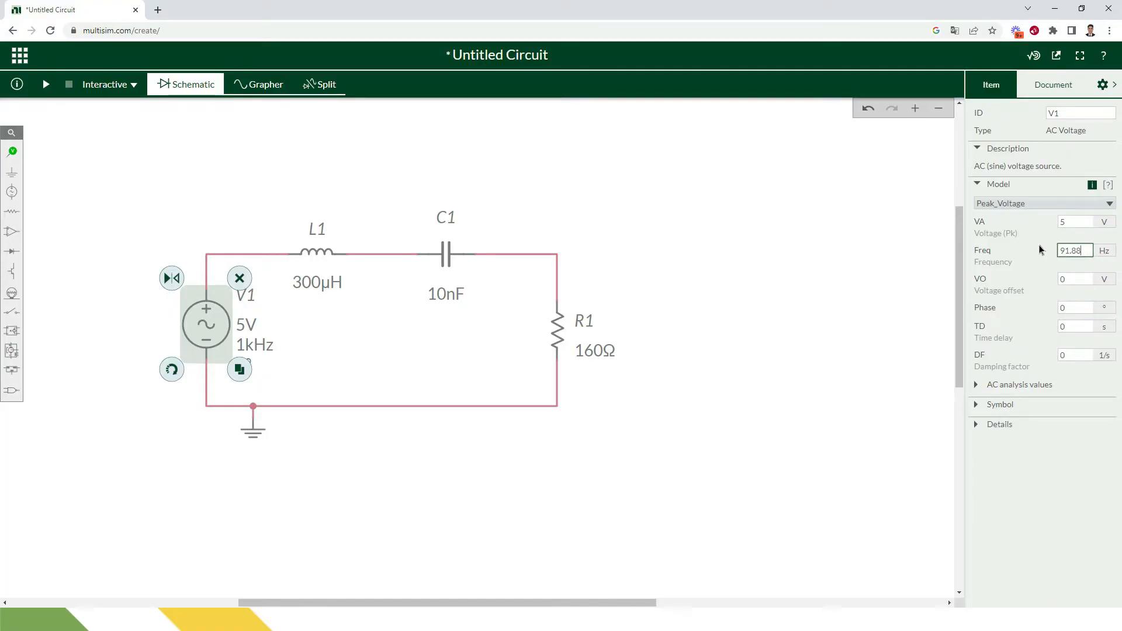
key(Return)
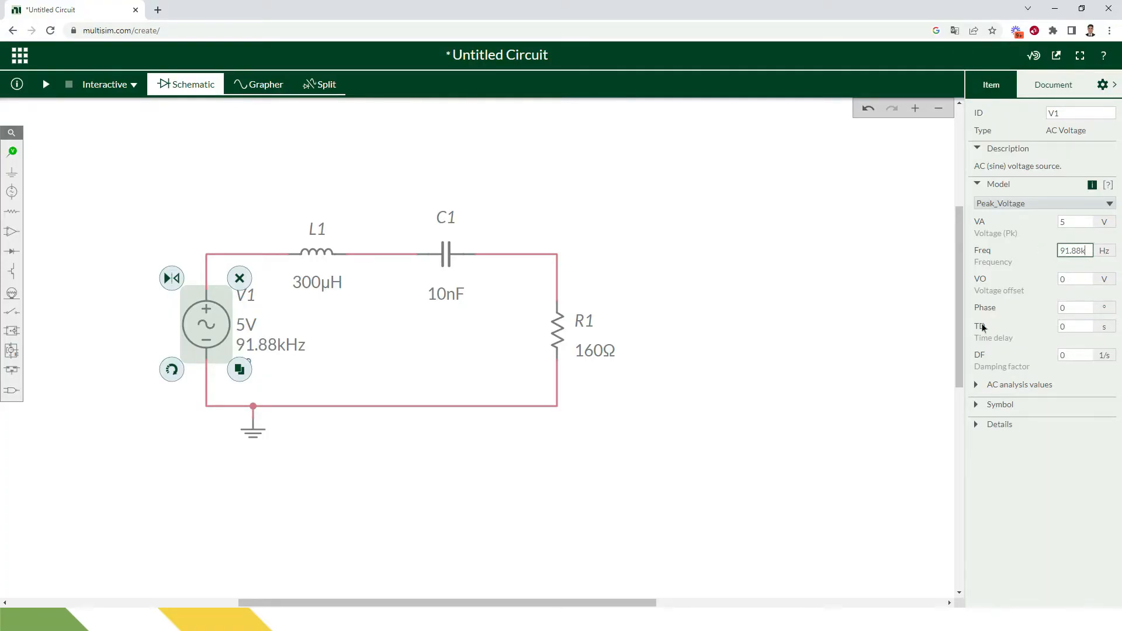
click(866, 398)
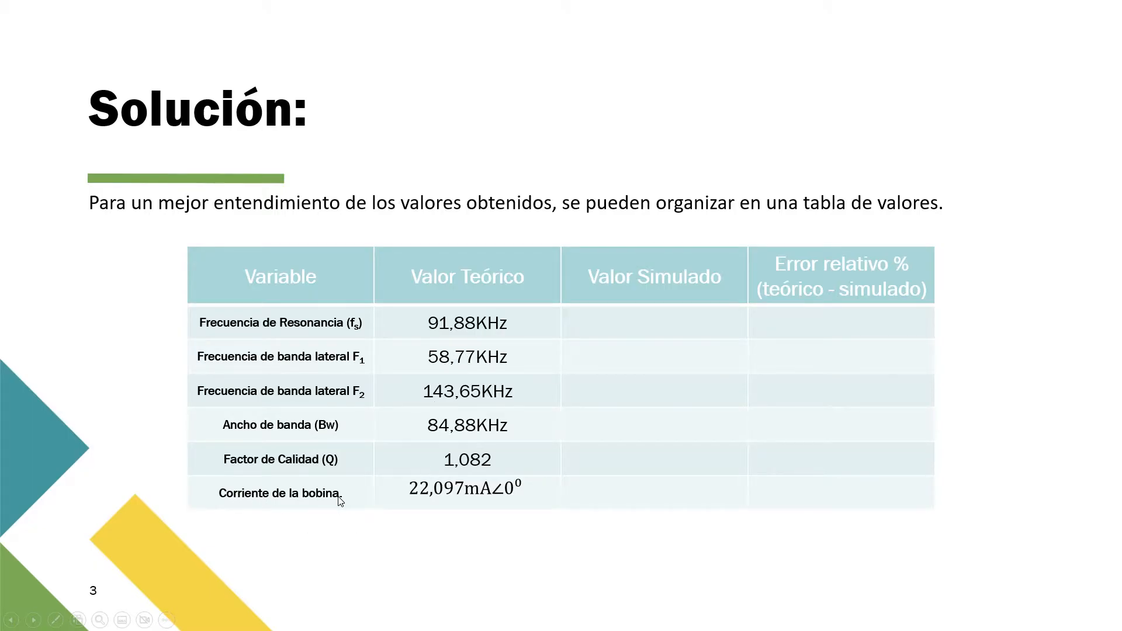
Return to Multisim Live and place a current probe on the wire between V1 and L1.
key(alt+Tab)
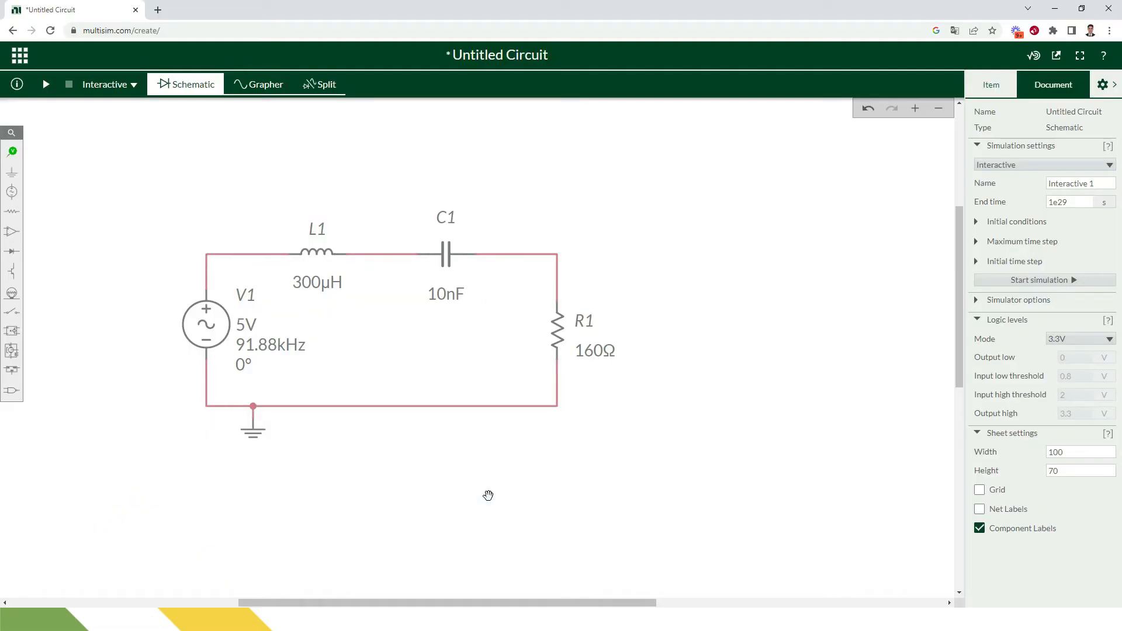
click(19, 155)
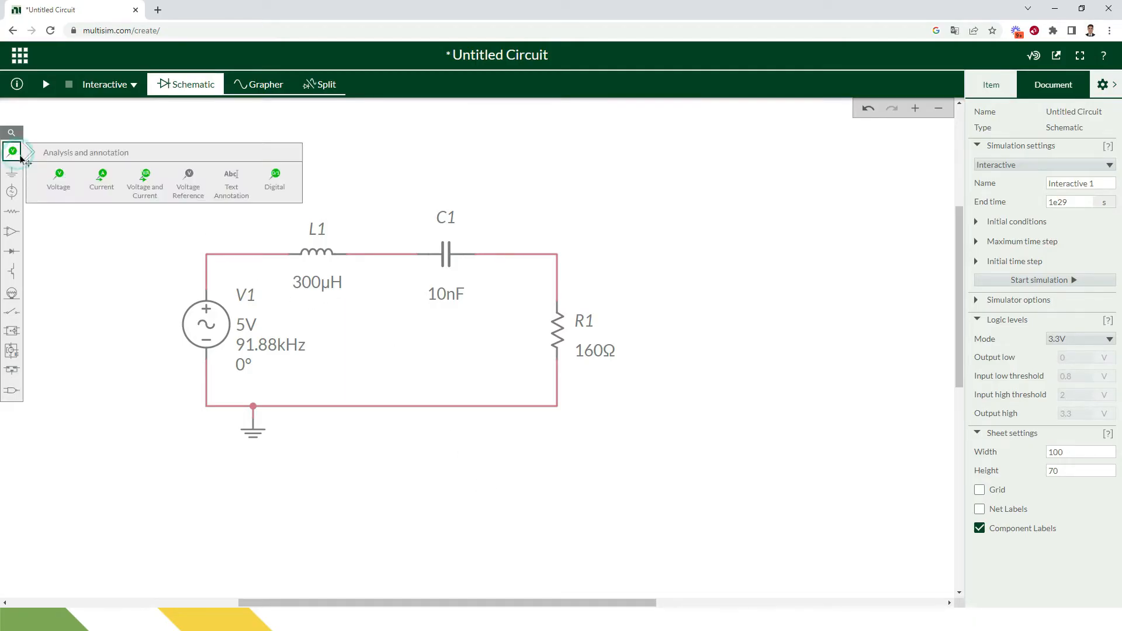
click(97, 178)
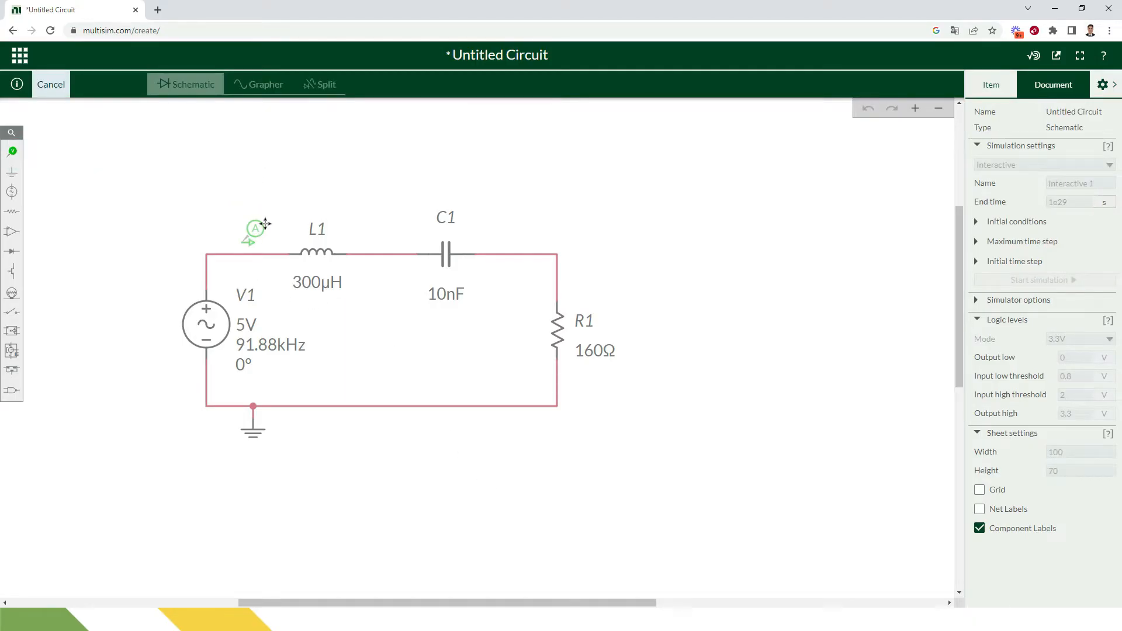
click(266, 248)
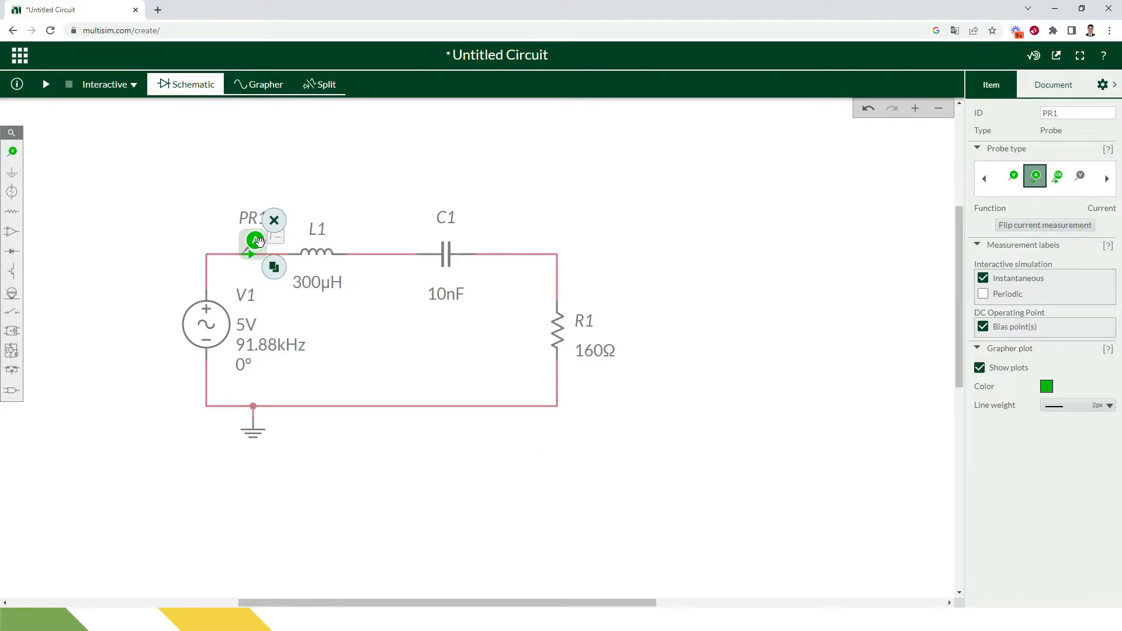
Set the current probe to show periodic instead of instantaneous measurements and run the interactive simulation.
click(982, 294)
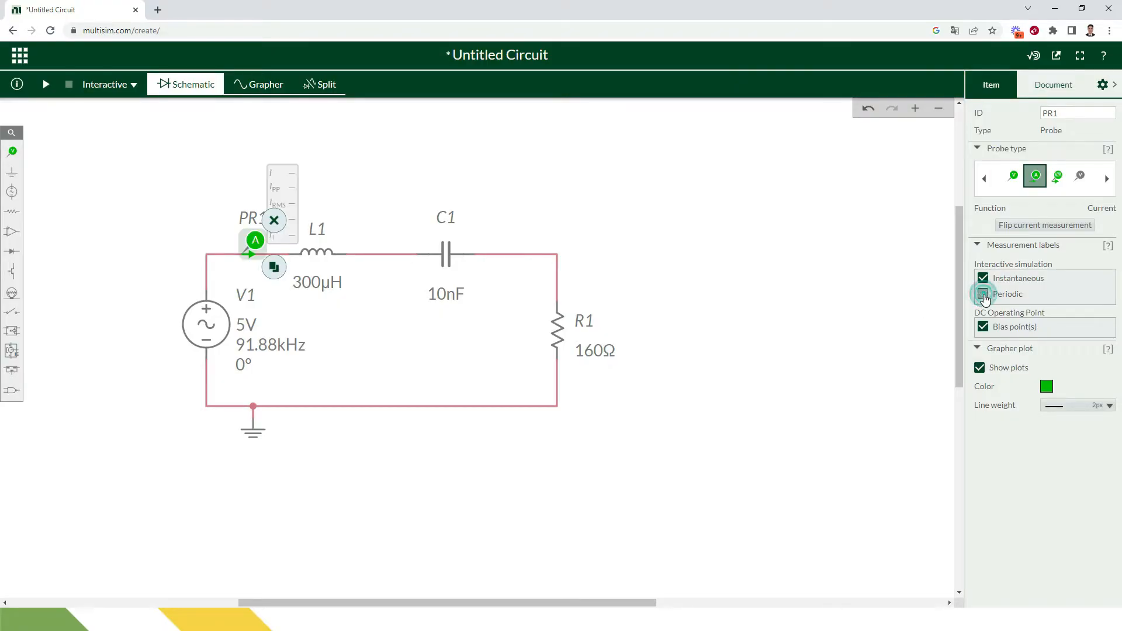
click(983, 278)
click(676, 246)
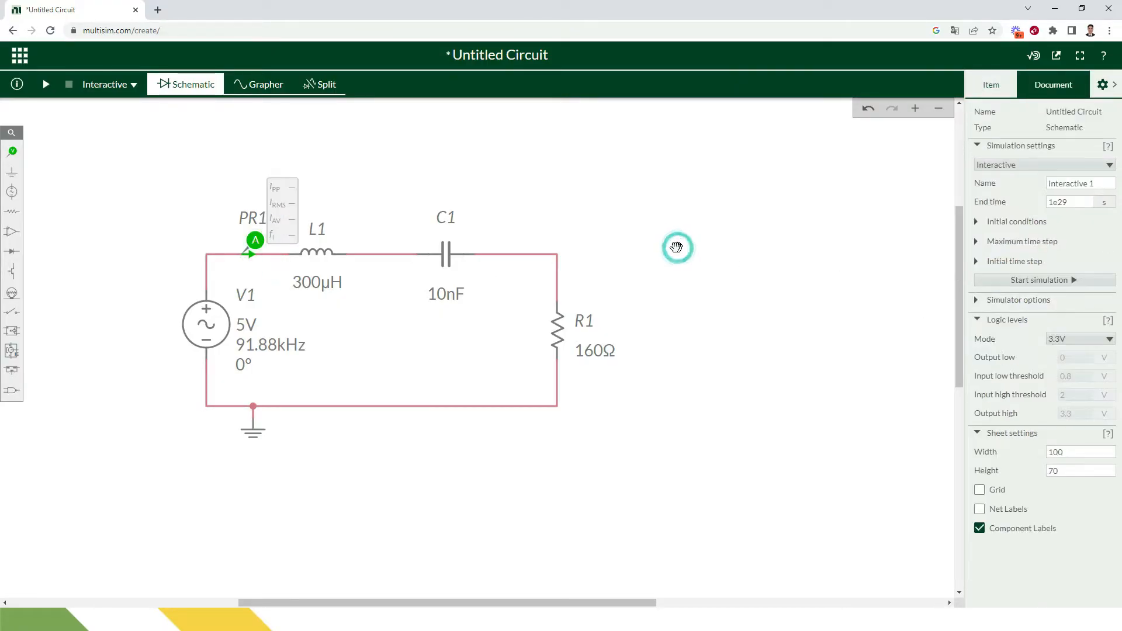
click(46, 84)
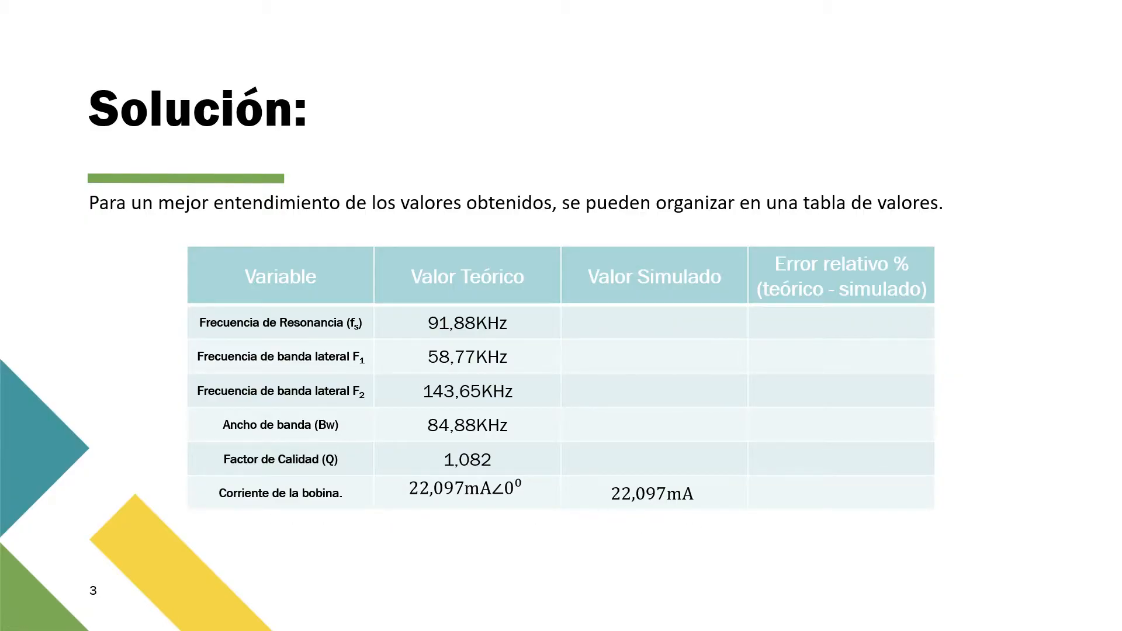
Review the quality factor formulas for a series resonant circuit in the presentation and return to the Multisim Live schematic.
click(524, 464)
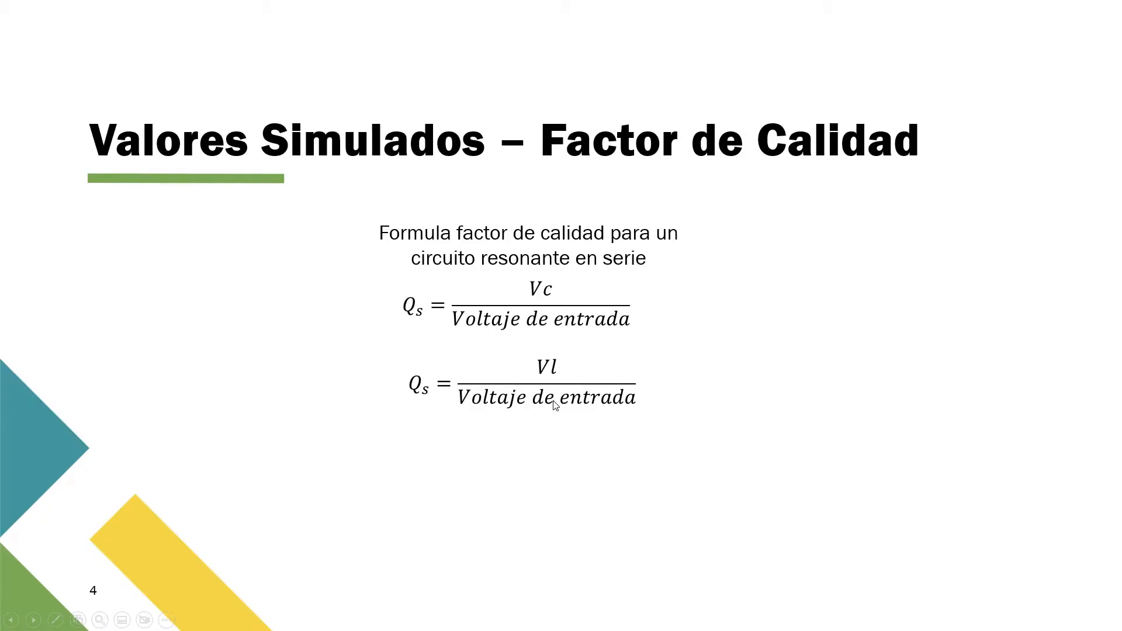
key(alt+Tab)
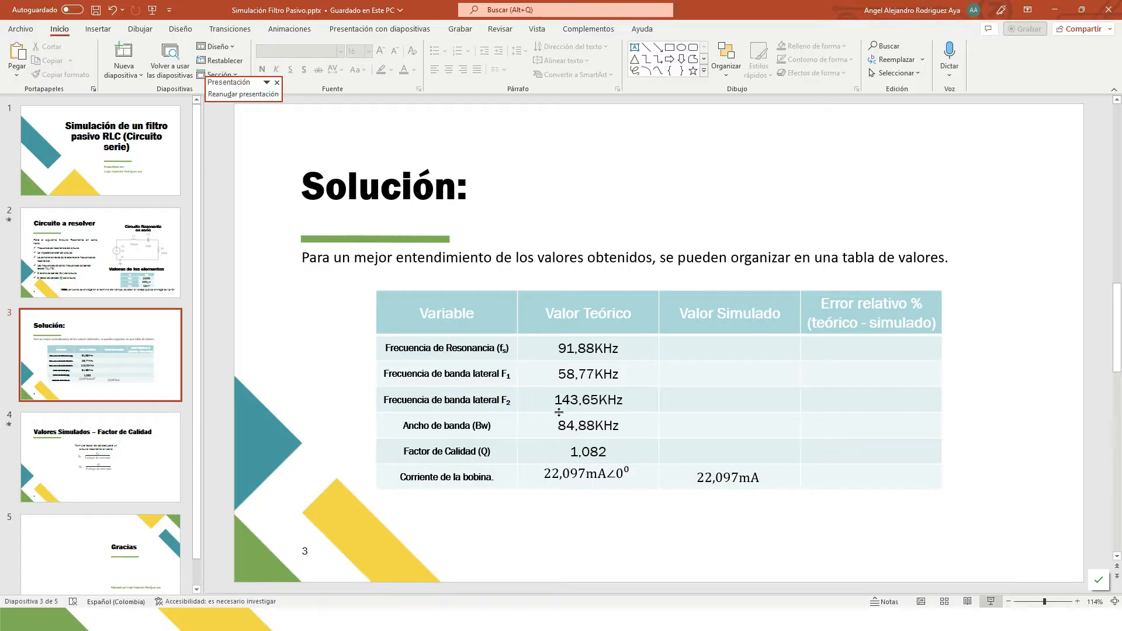
key(alt+Tab)
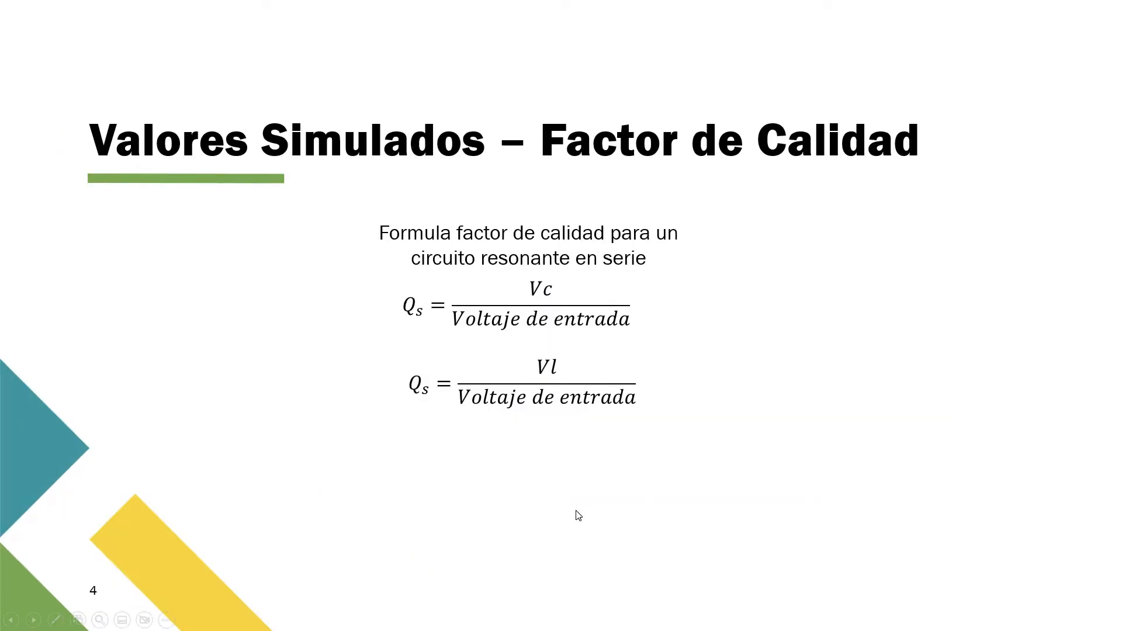
key(alt+Tab)
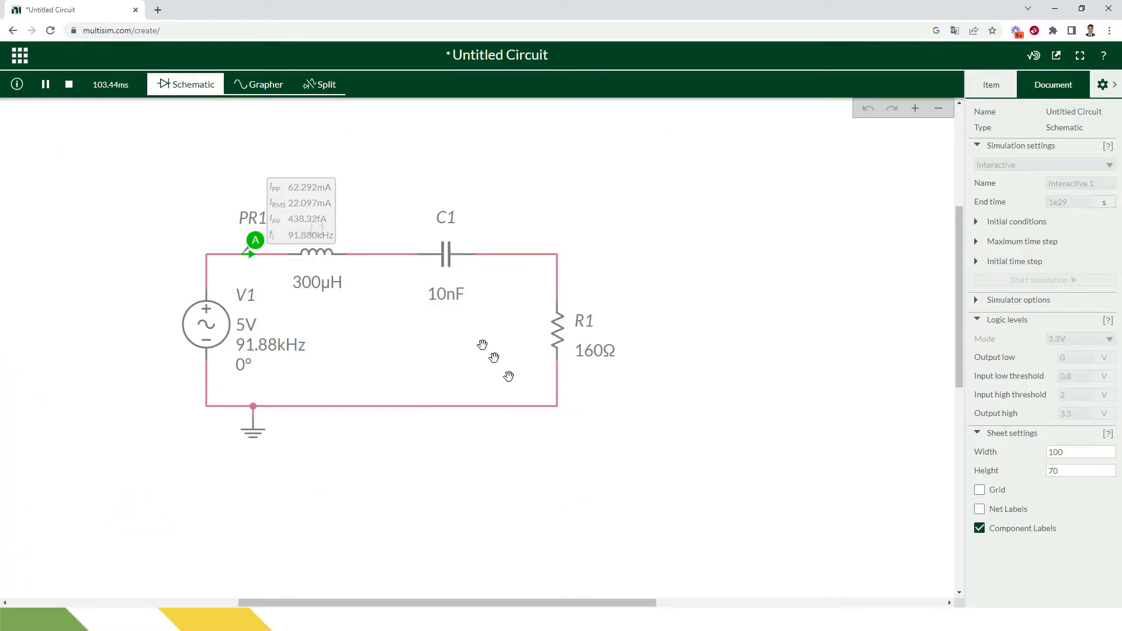
Stop the simulation and delete the current probe between V1 and L1.
click(68, 84)
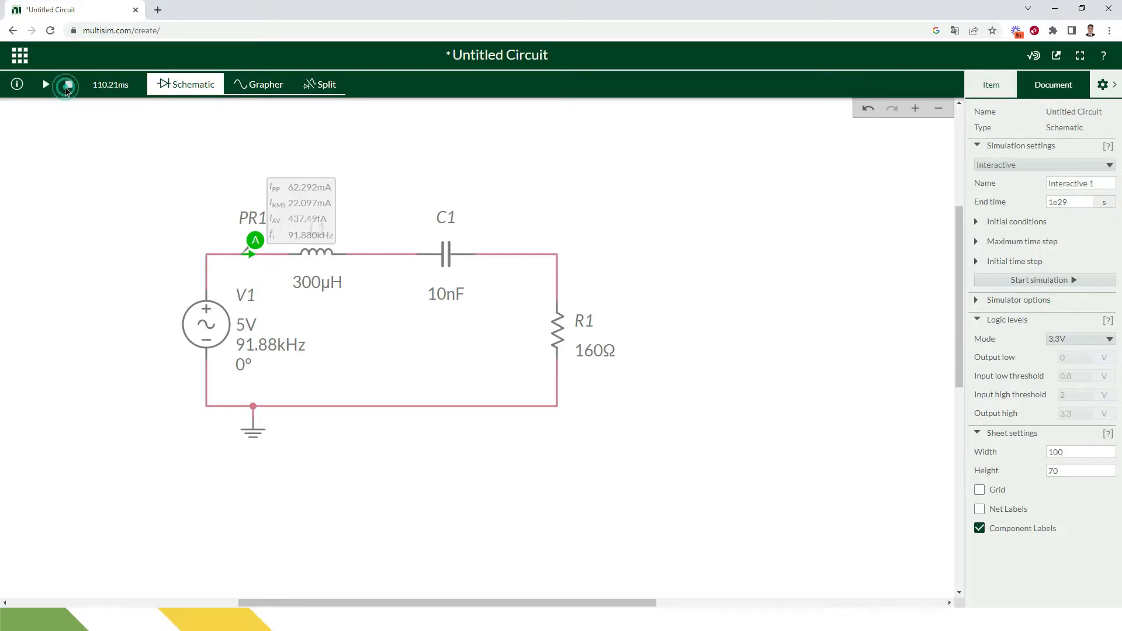
click(256, 239)
key(Delete)
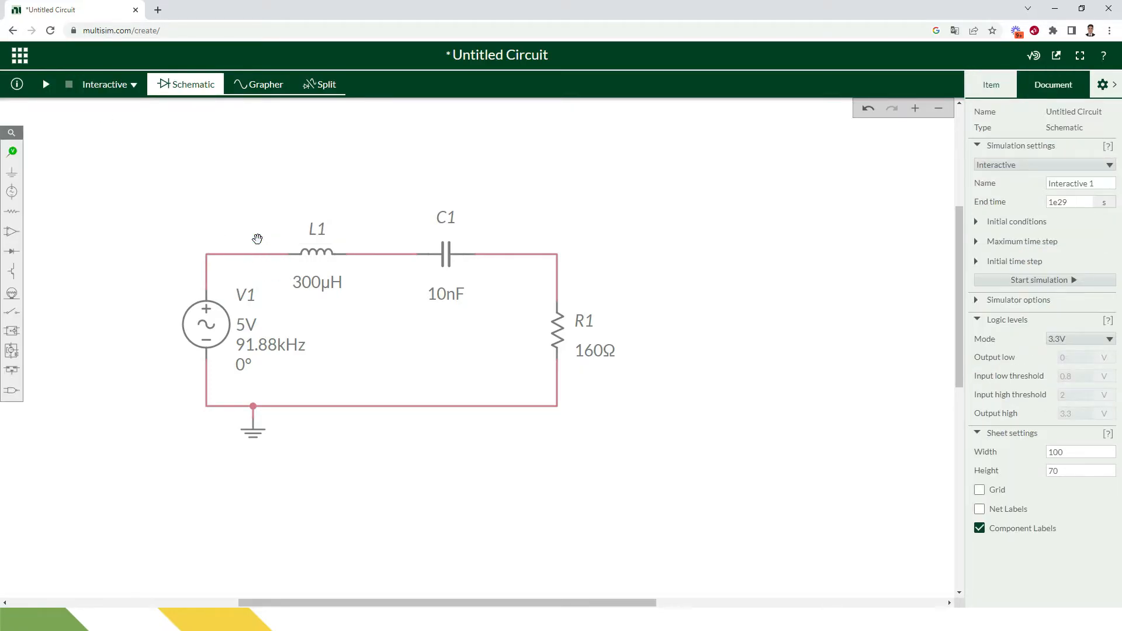
Place a voltage probe at the corner of the wire between V1 and L1.
click(21, 153)
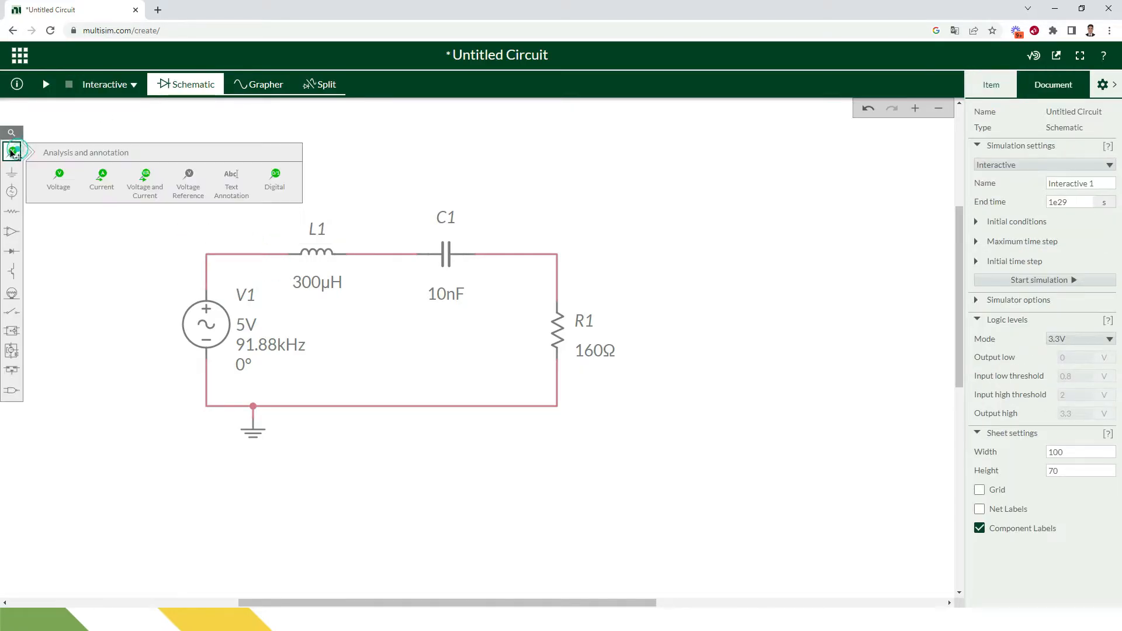
click(56, 178)
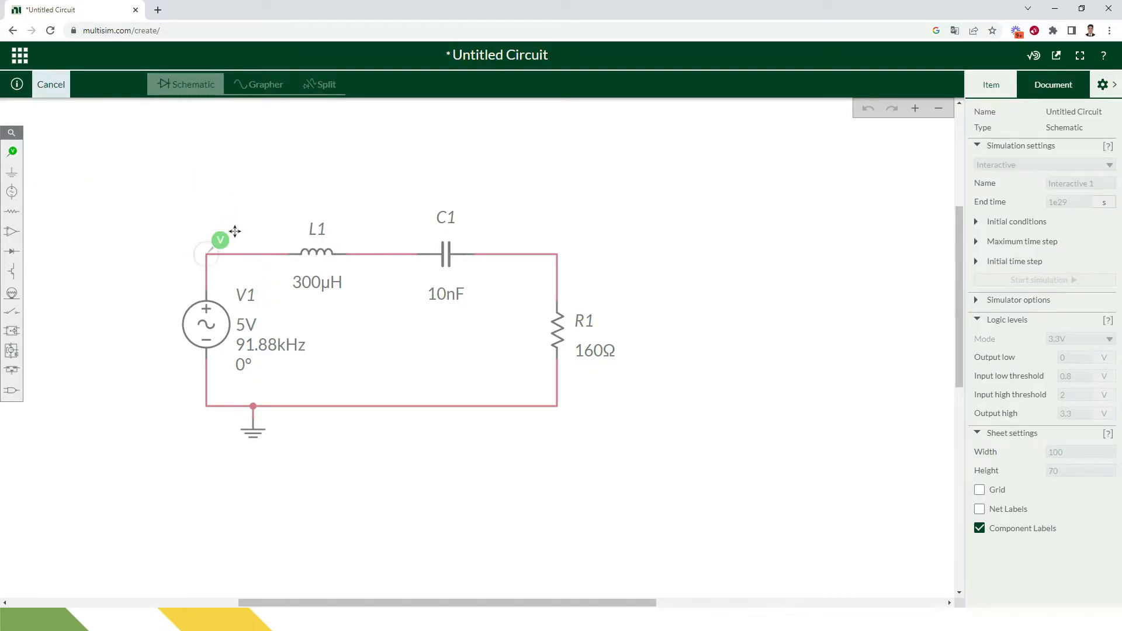
click(234, 231)
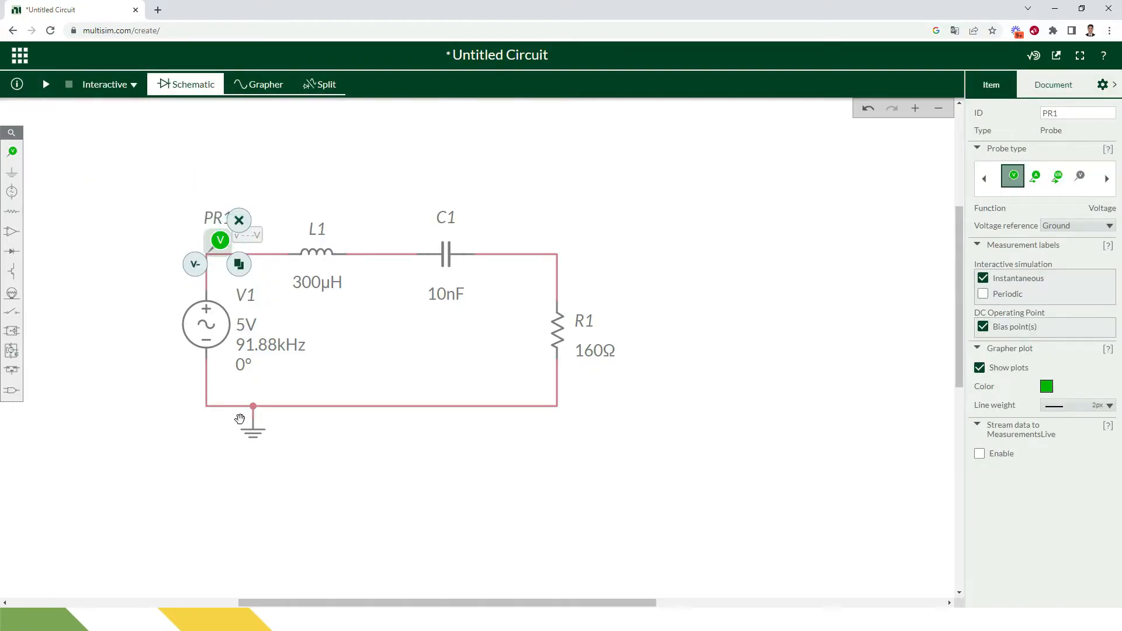
Place a voltage probe between L1 and C1 and put its negative reference on the wire between C1 and R1.
click(12, 152)
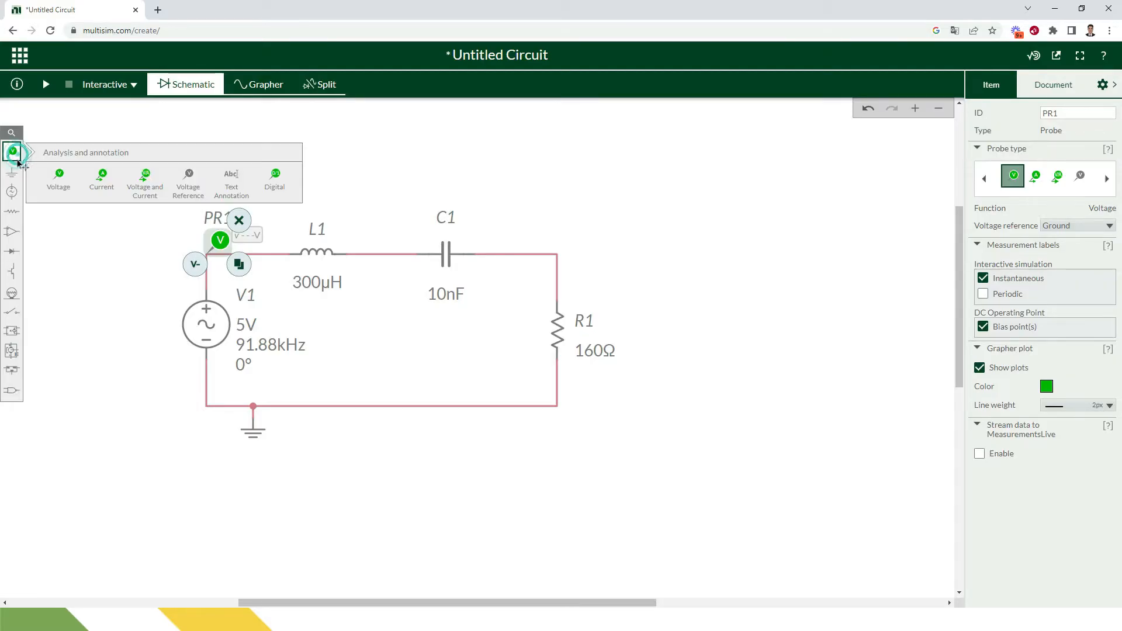
click(57, 178)
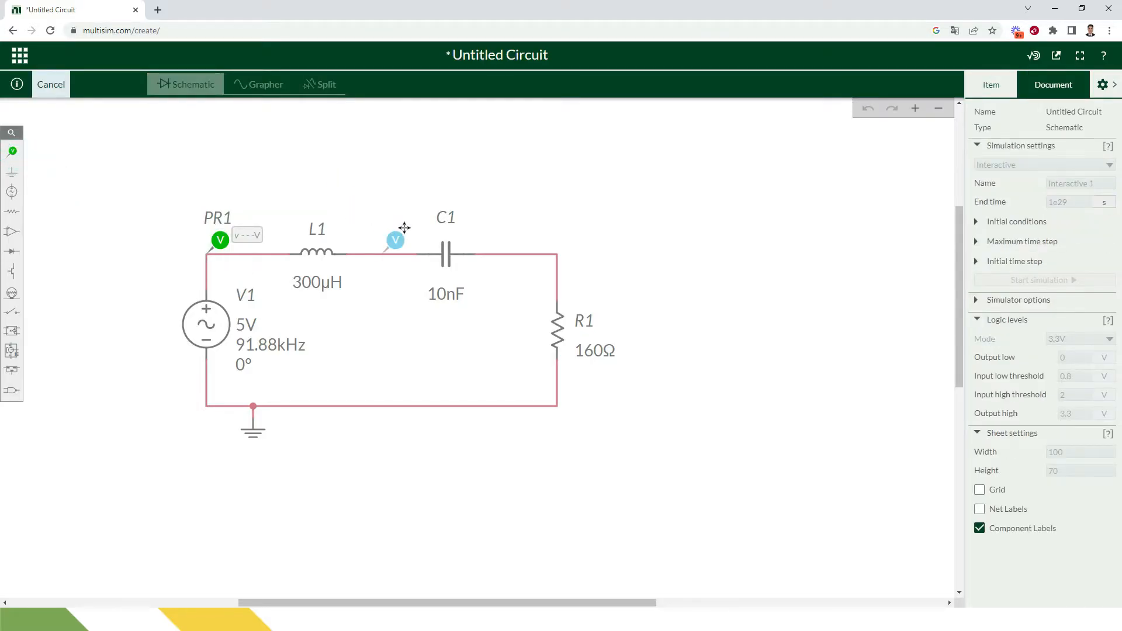
click(405, 227)
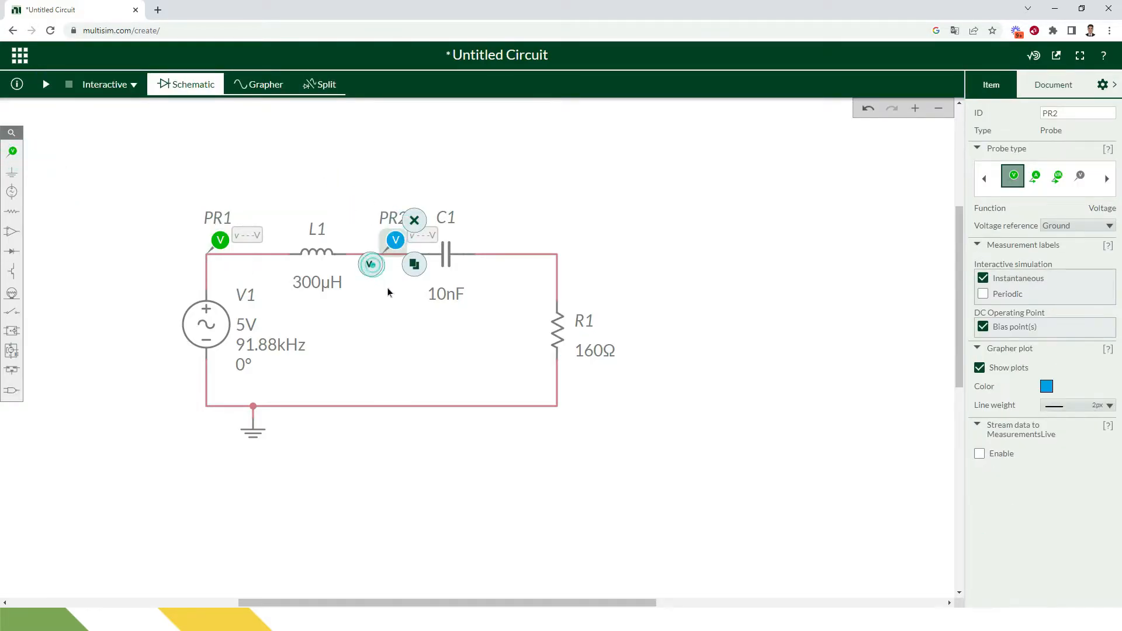
click(509, 251)
Set voltage probes PR1 and PR2 to show periodic instead of instantaneous measurements and run the simulation.
click(222, 238)
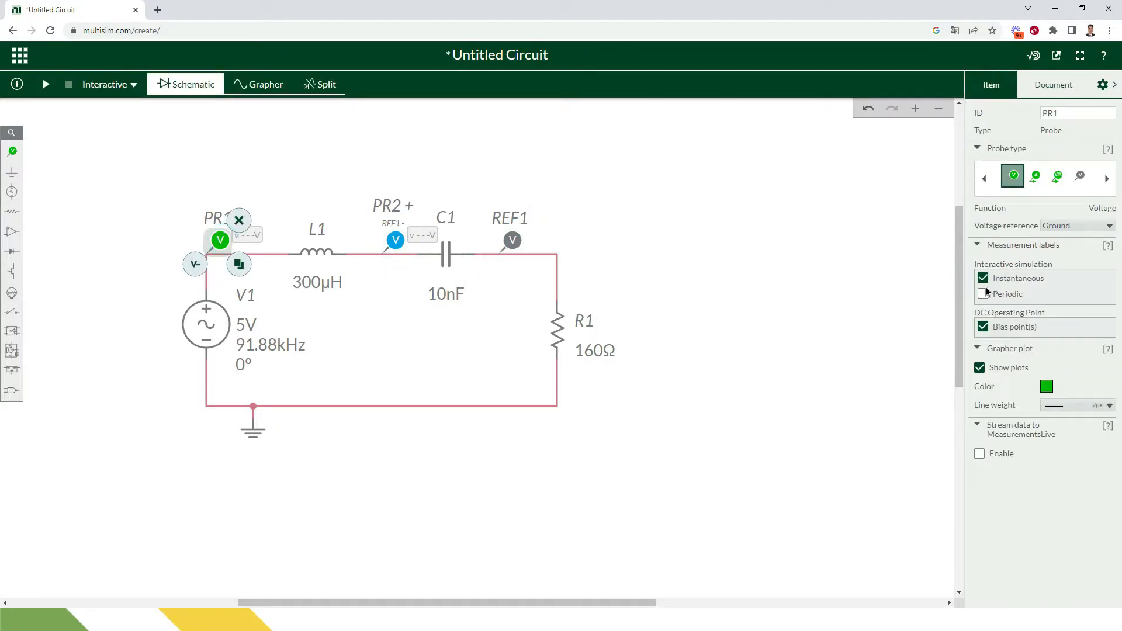
click(983, 278)
click(982, 293)
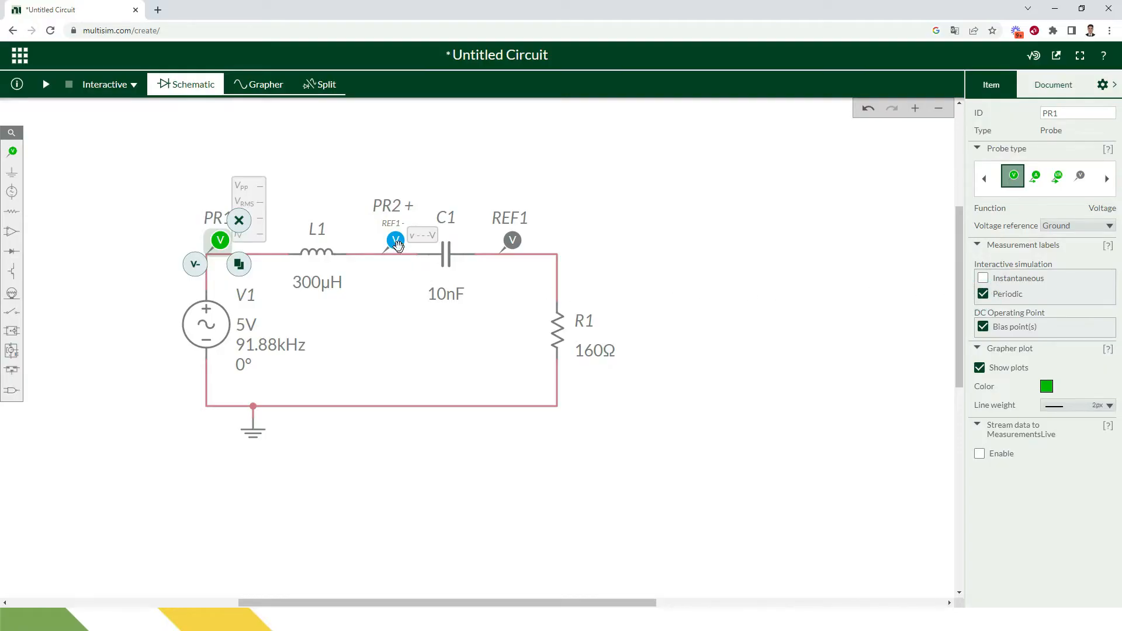
click(396, 239)
click(983, 278)
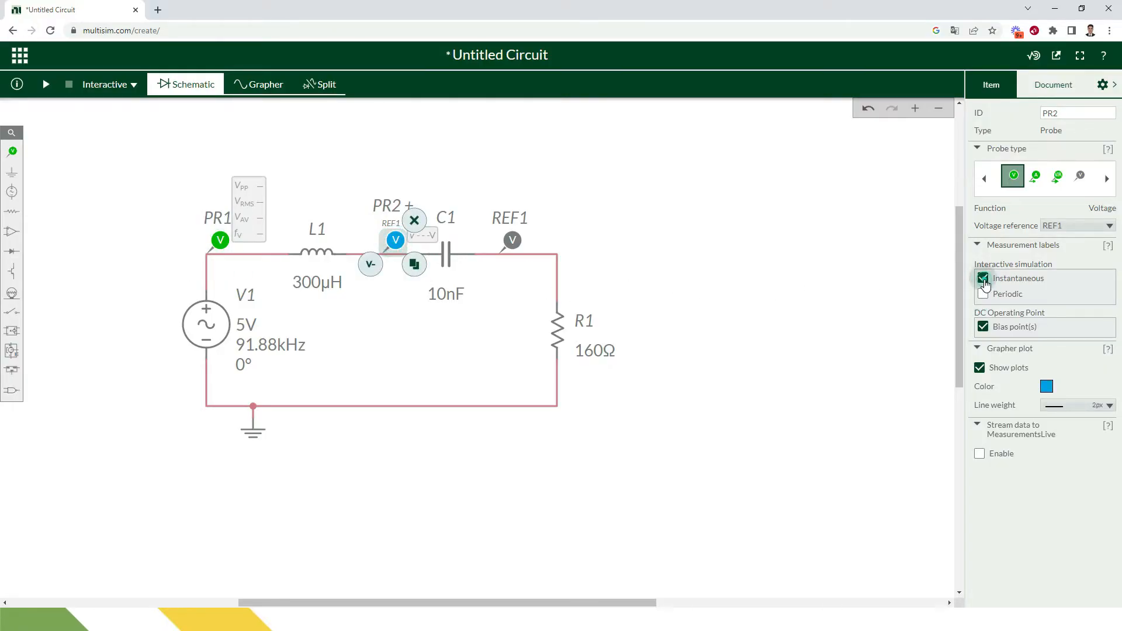
click(983, 293)
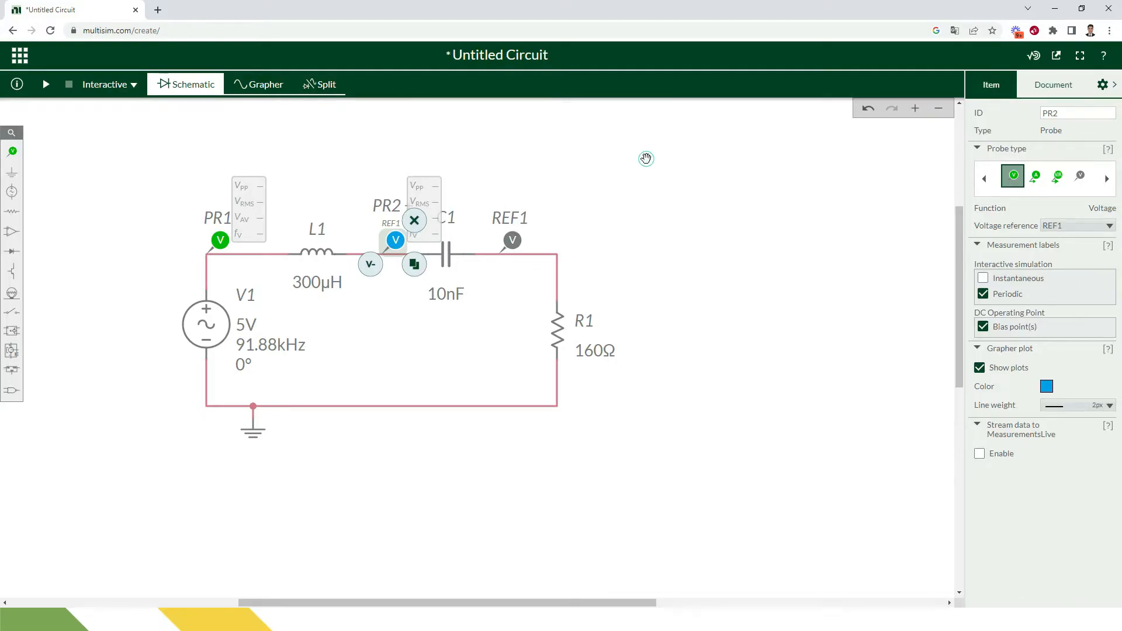
click(646, 158)
click(46, 84)
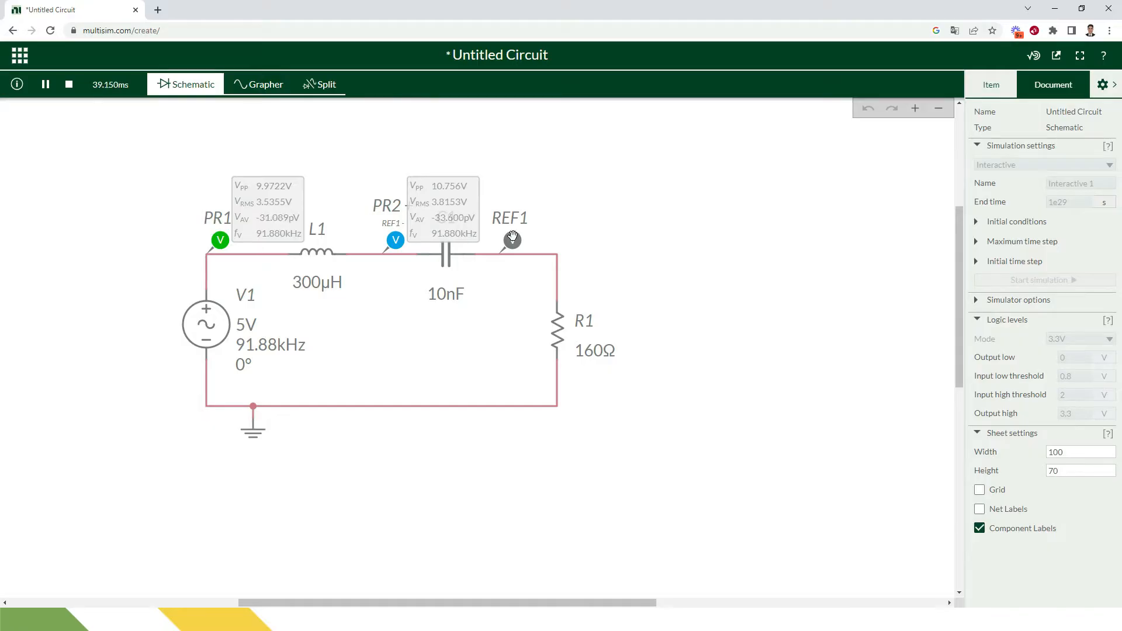
Switch to the Casio calculator emulator and start a fraction with the capacitor's RMS voltage, 3.8153, as numerator.
key(alt+Tab)
click(894, 345)
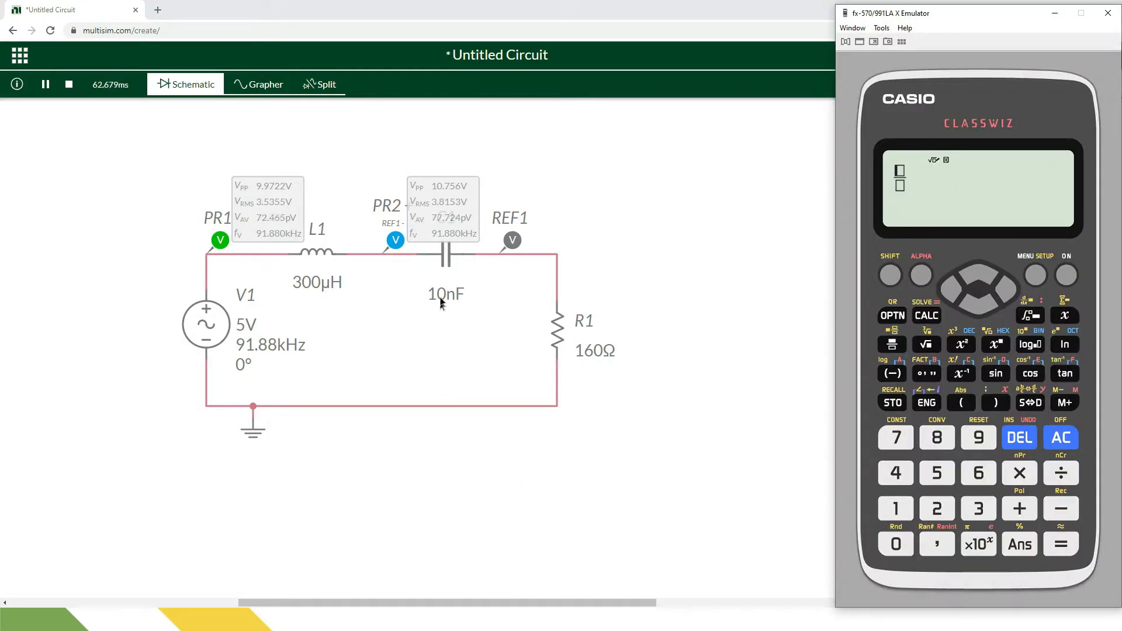
click(978, 508)
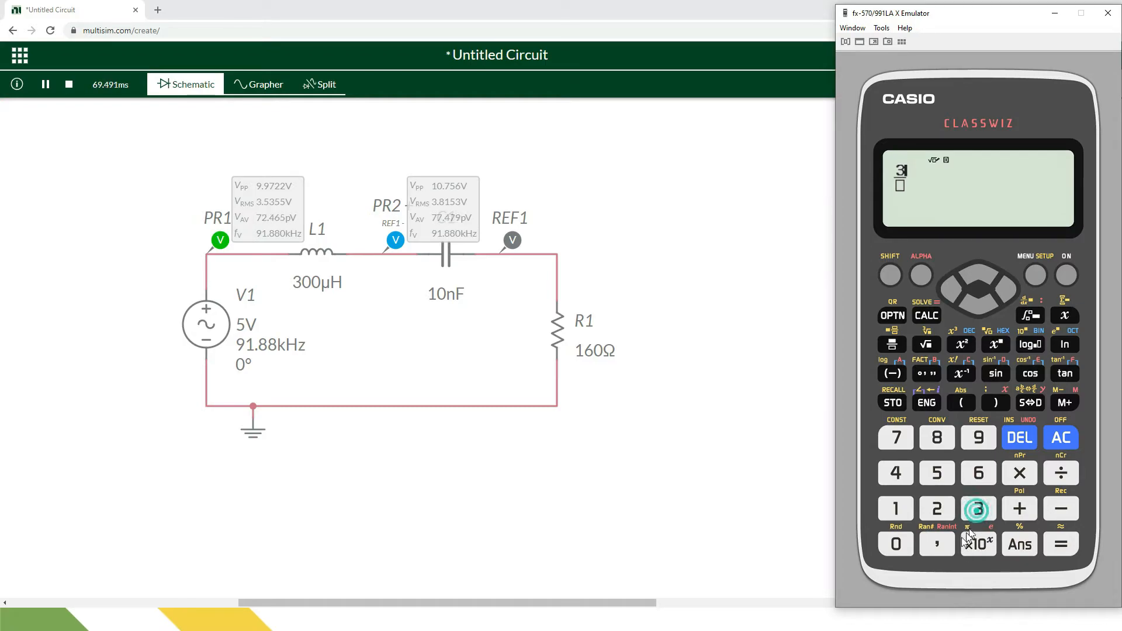
click(936, 543)
click(942, 434)
click(903, 513)
click(938, 473)
click(978, 508)
click(981, 308)
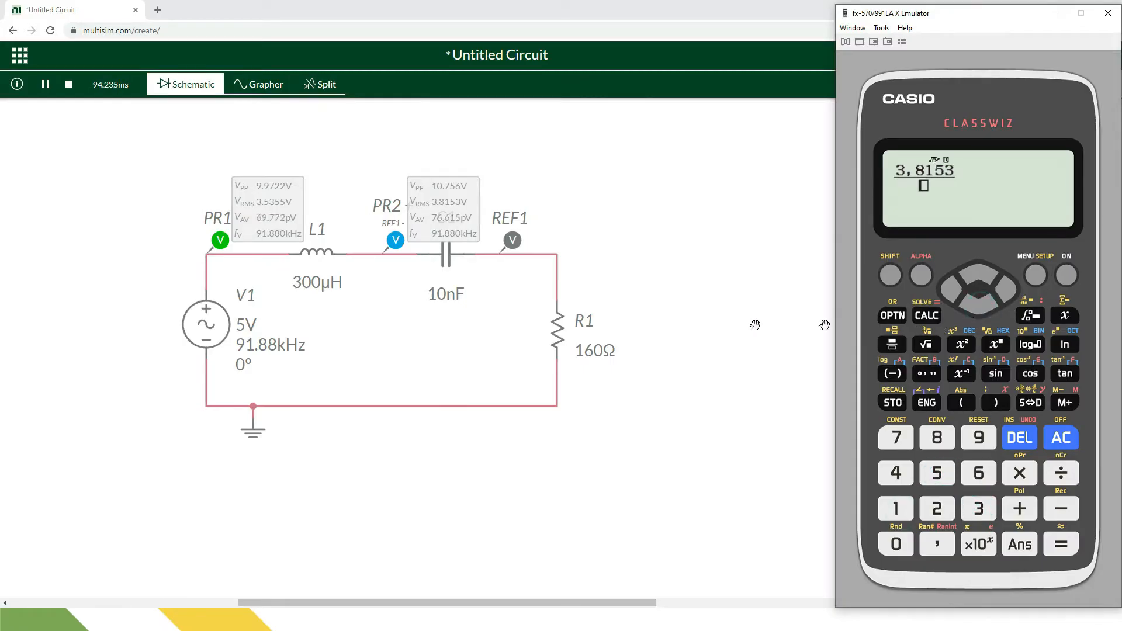
Enter the source's RMS voltage, 3.5355, as the fraction's denominator and calculate the quality factor.
click(974, 512)
click(937, 542)
click(937, 473)
click(975, 511)
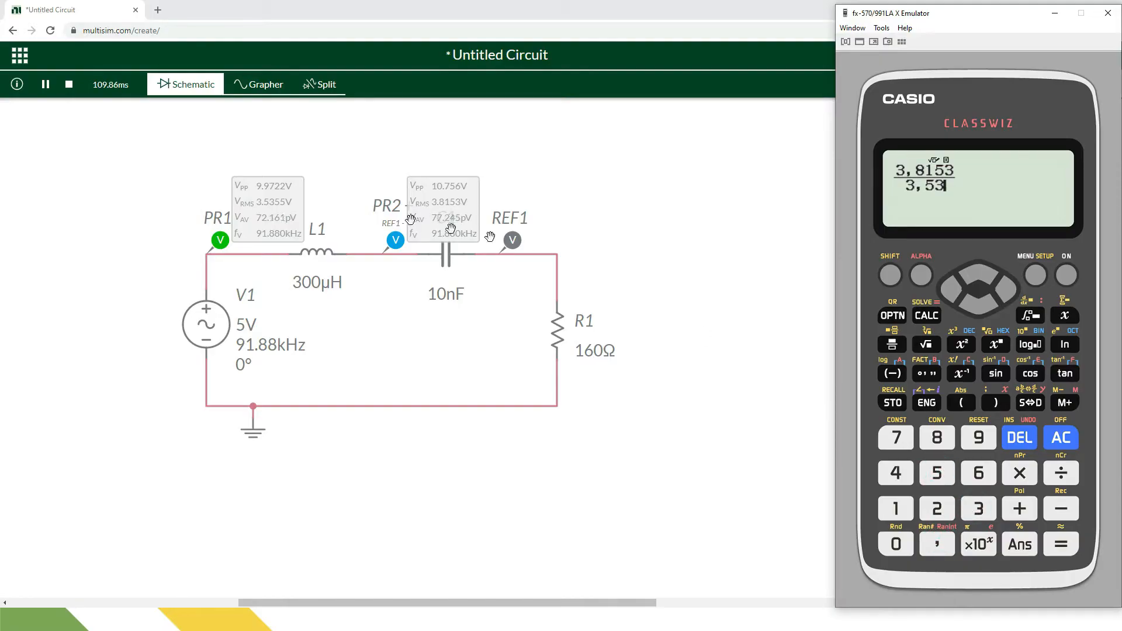
click(937, 473)
click(936, 473)
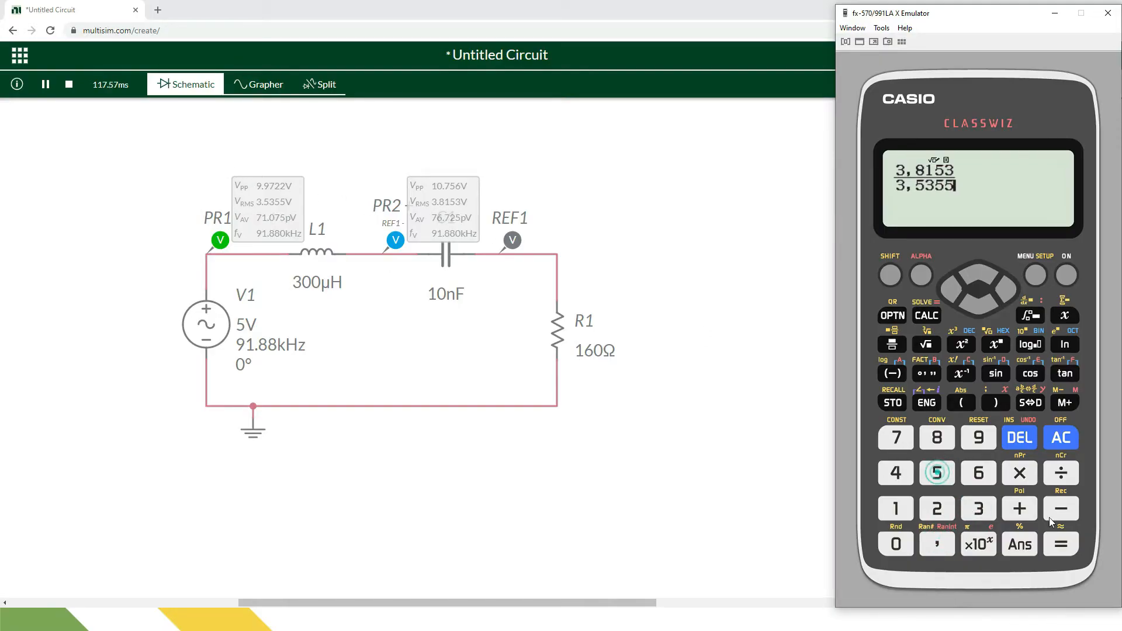
click(1060, 543)
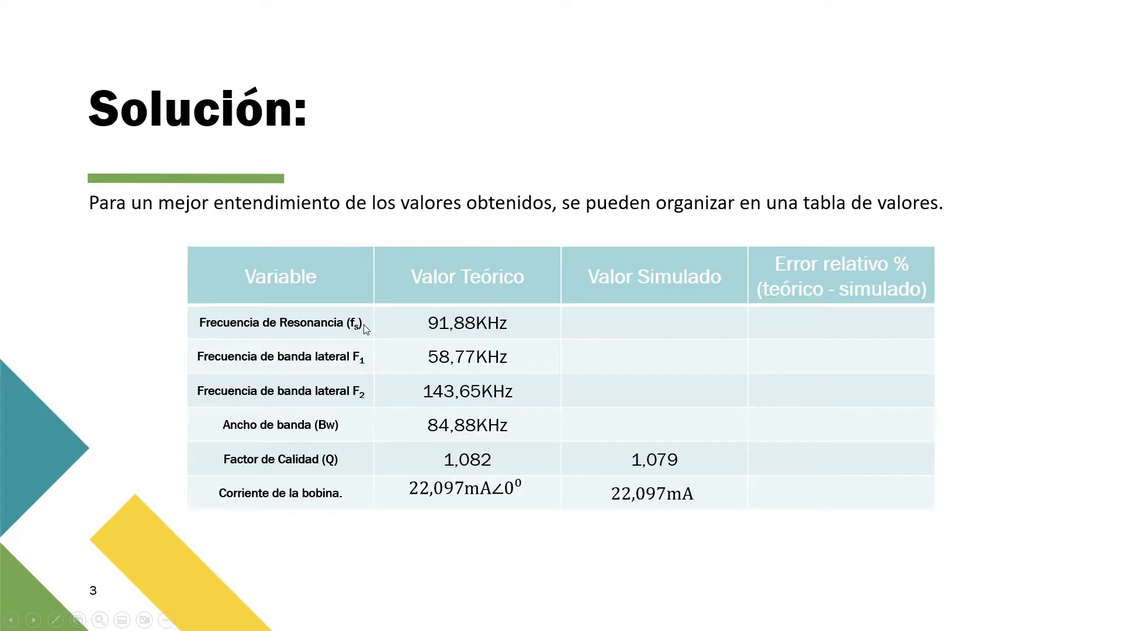
Return to Multisim Live, stop the simulation and delete REF1 and the voltage probes PR2 and PR1.
key(alt+Tab)
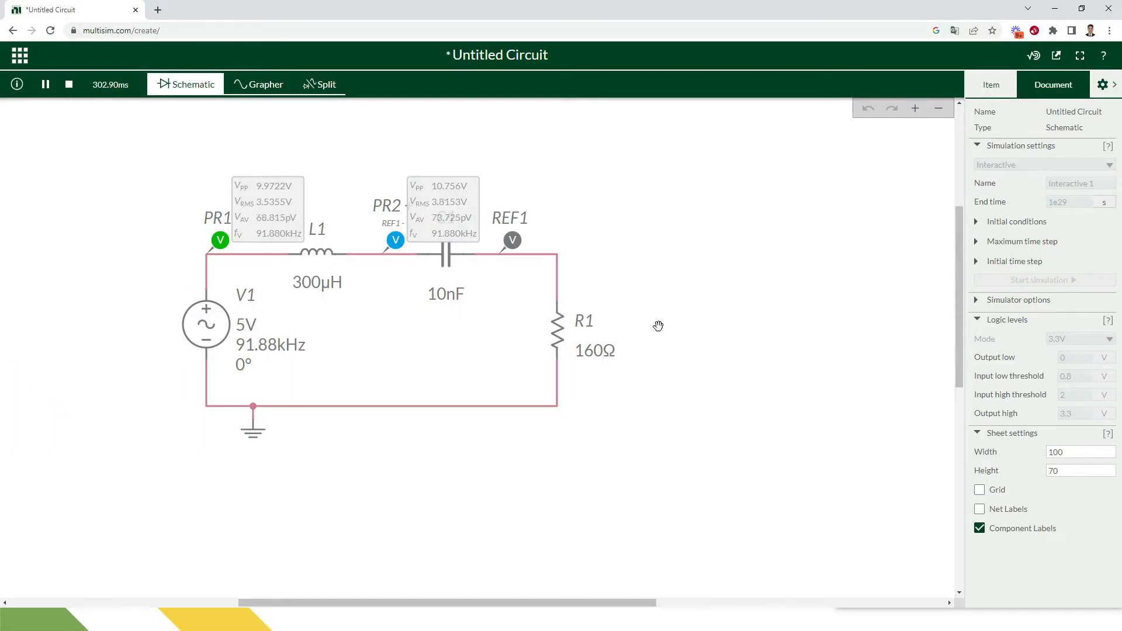
click(69, 84)
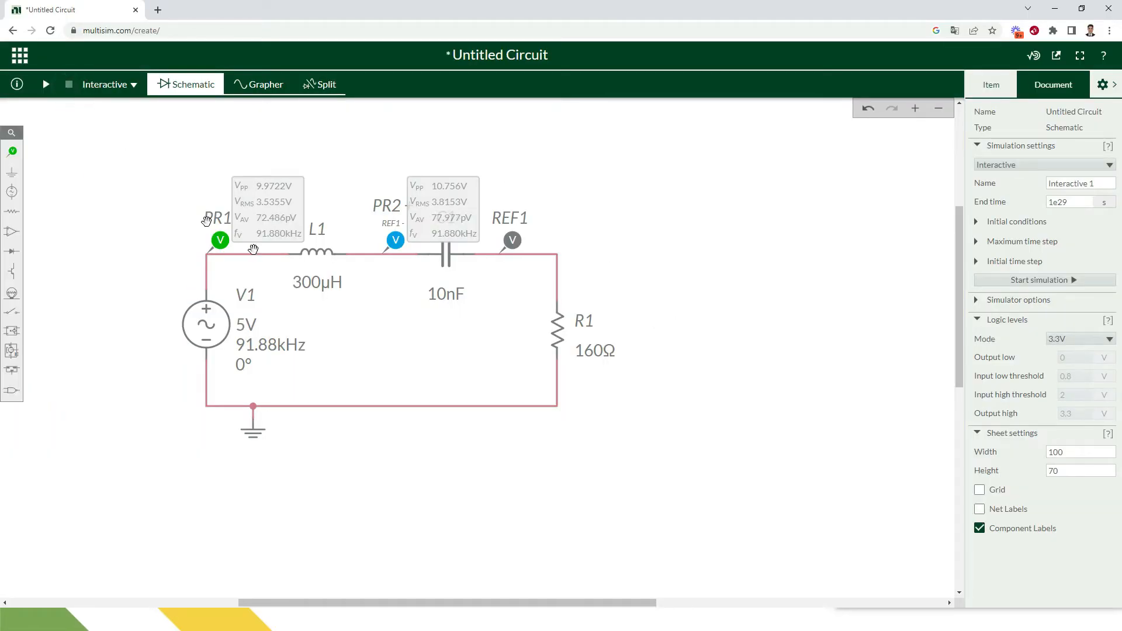
click(512, 240)
click(530, 220)
click(395, 240)
click(414, 220)
click(220, 240)
click(238, 219)
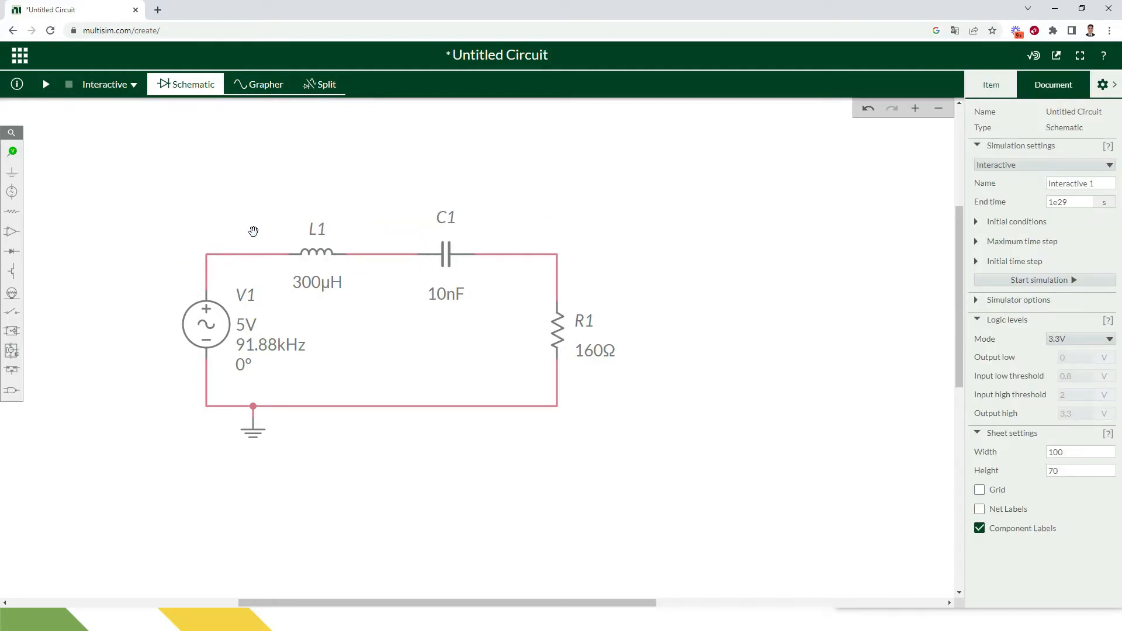
Place a voltage probe at the corner of the wire between C1 and R1.
click(16, 154)
click(52, 179)
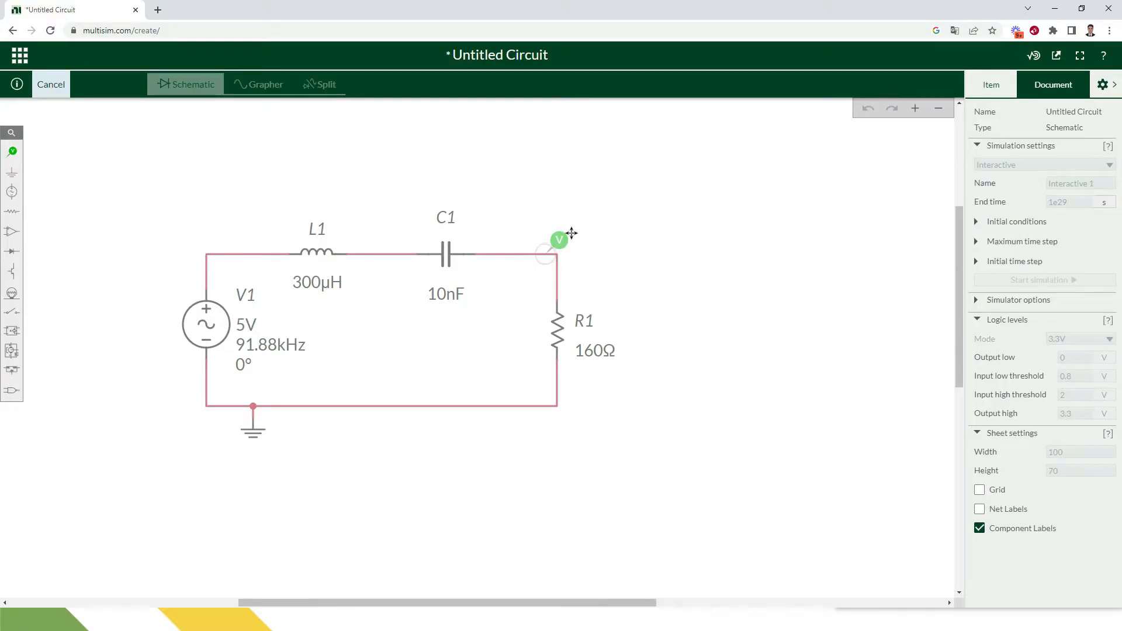
click(571, 235)
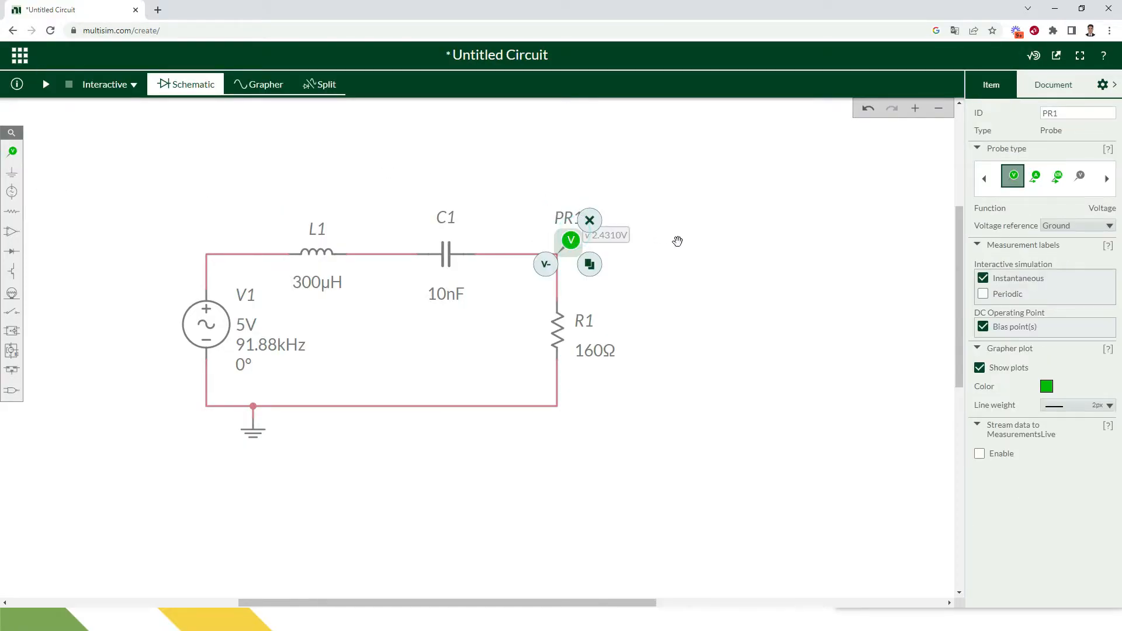
Set the voltage probe PR1 to show periodic measurements instead of instantaneous ones.
click(983, 294)
click(983, 278)
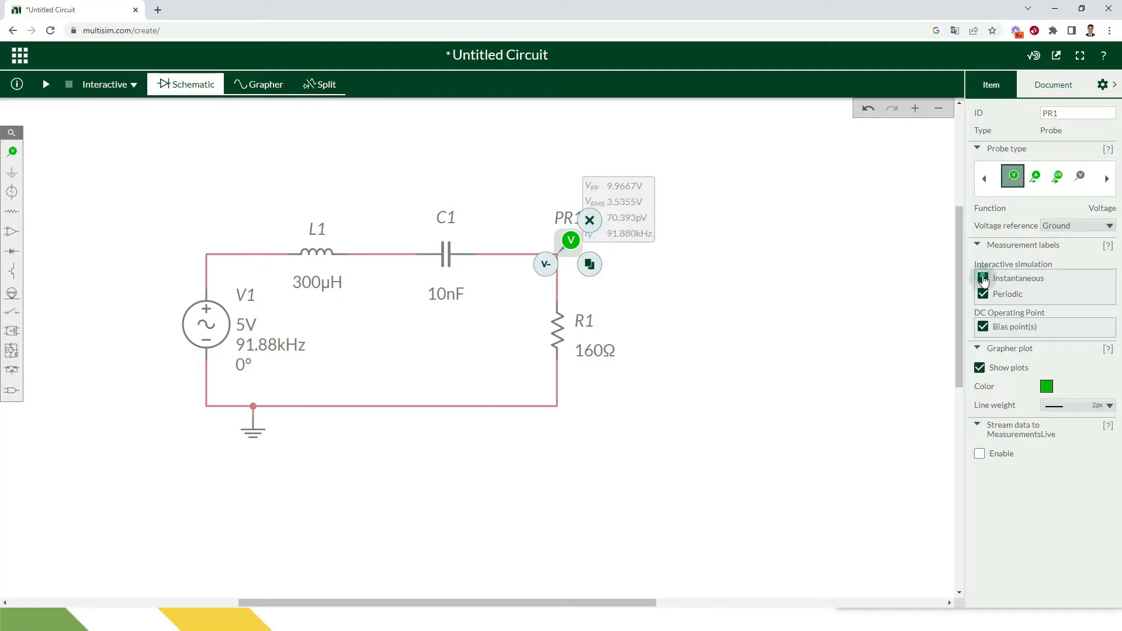
click(312, 157)
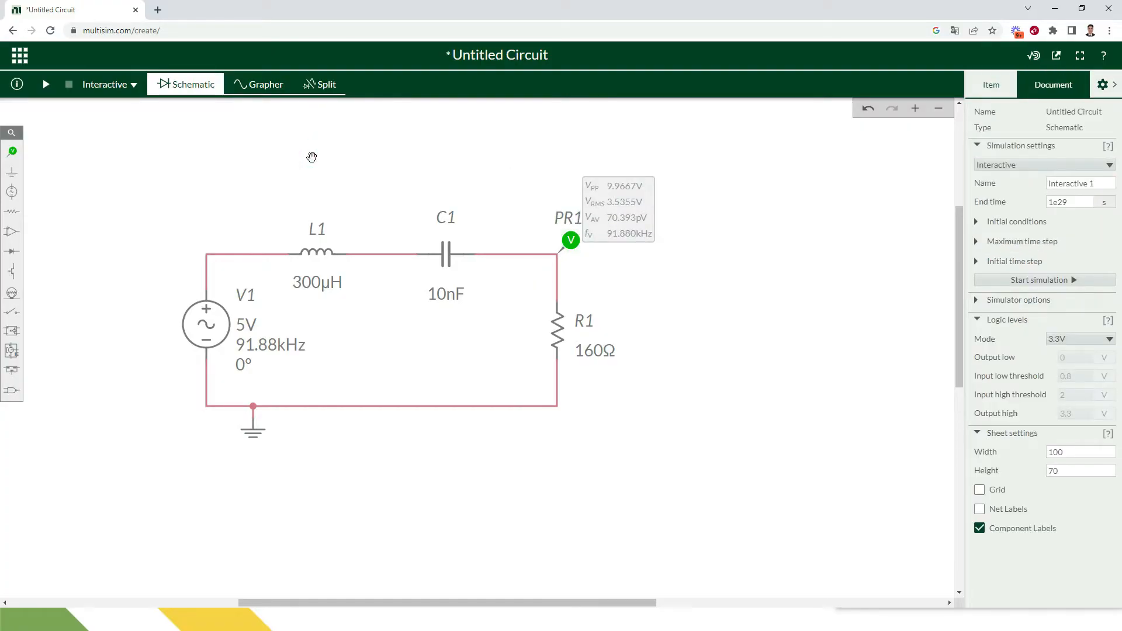
Change the simulation type to AC Sweep and run it with the default frequency range.
click(133, 86)
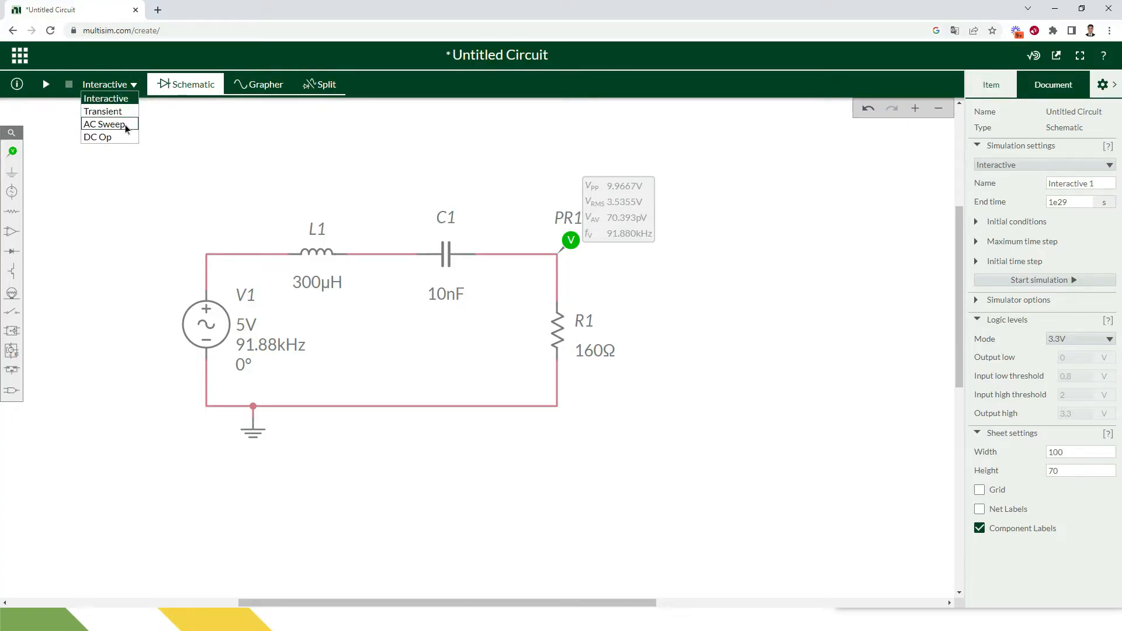
click(105, 124)
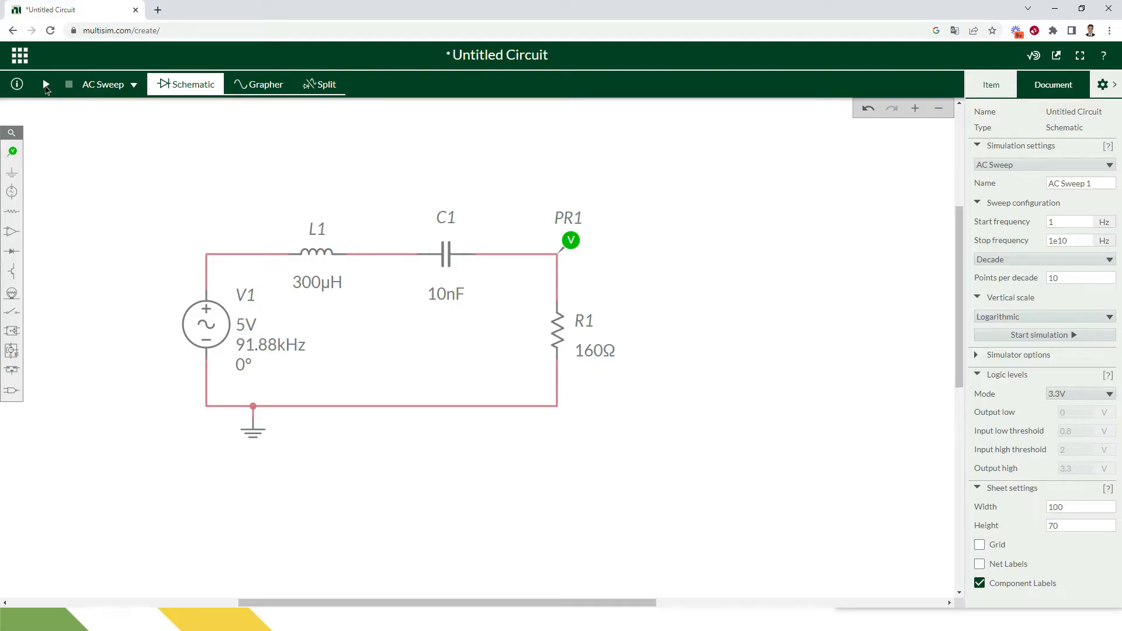
click(46, 86)
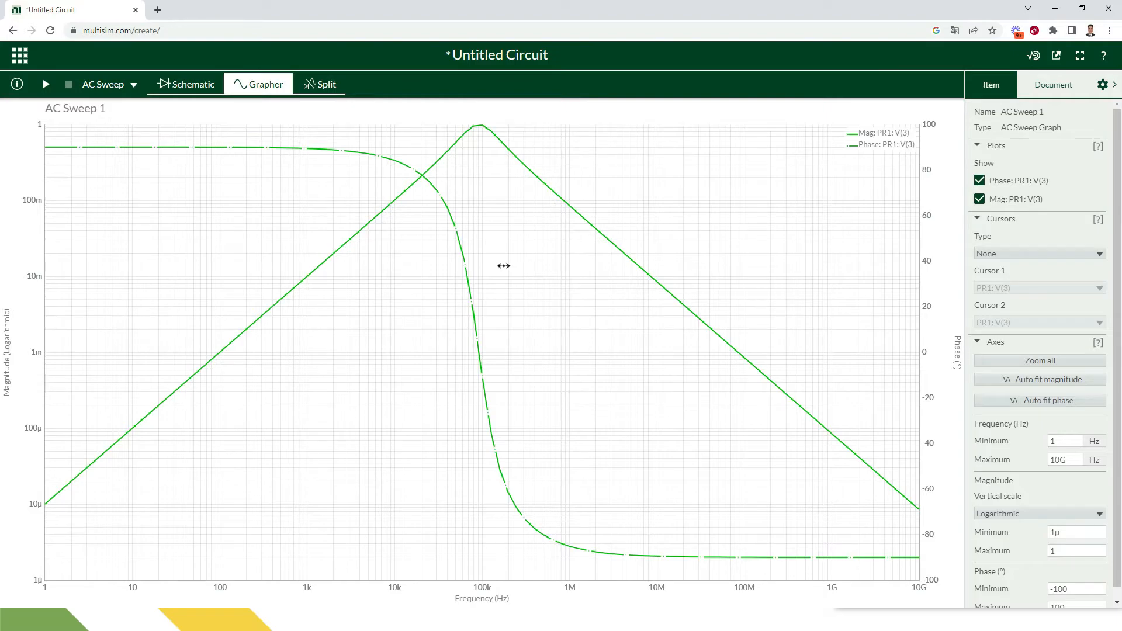
Hide the PR1 phase plot and set the magnitude's vertical scale to Linear.
click(982, 182)
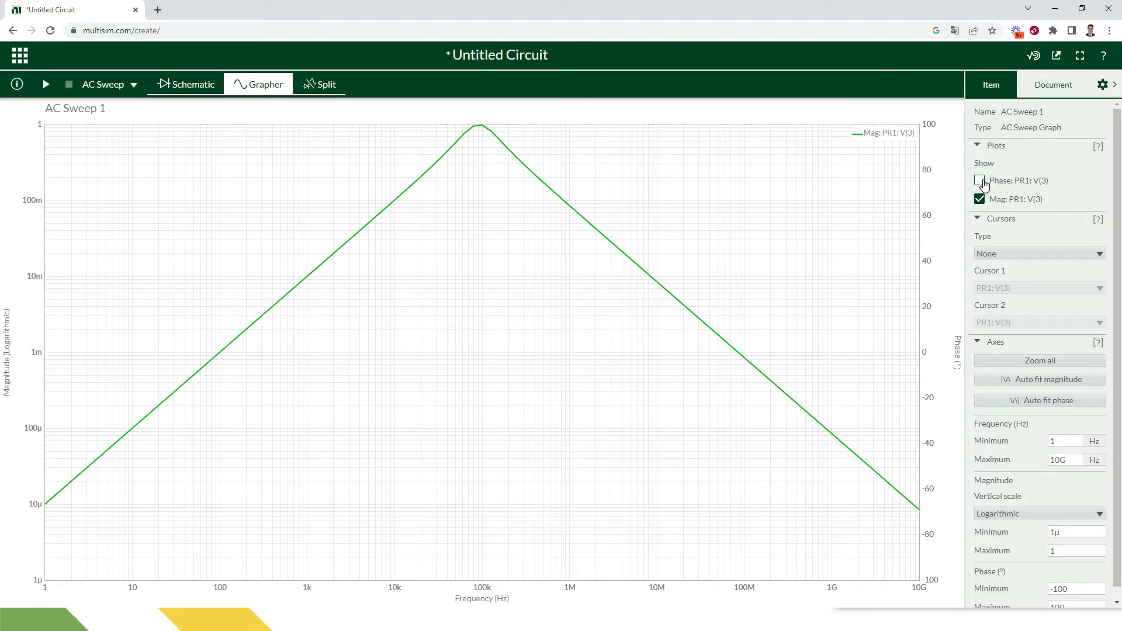
scroll(1094, 225, down, 2)
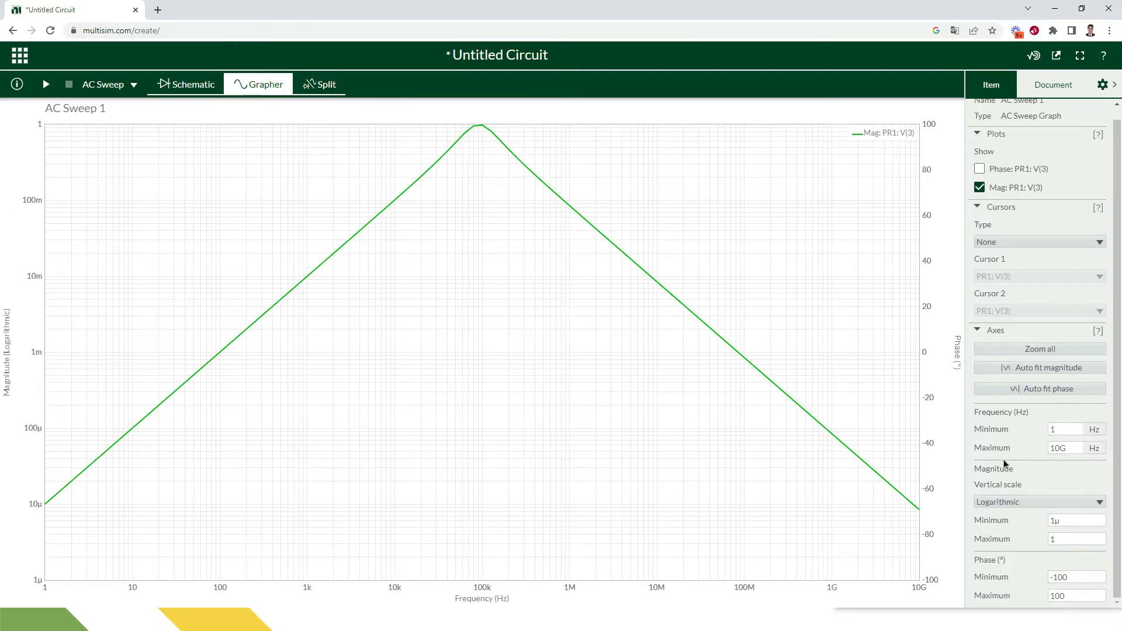
click(1014, 501)
click(1015, 529)
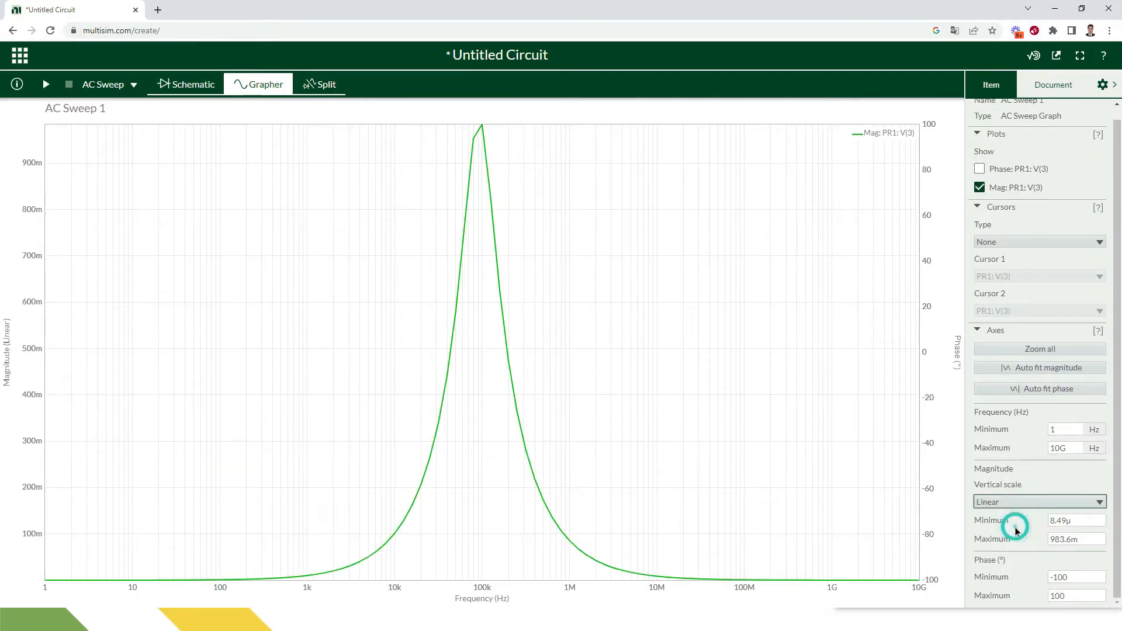
Enable X Axis cursors on the sweep graph and park cursor 2 at the high-frequency end, about 2.9 MHz.
mouse_move(457, 331)
scroll(479, 326, up, 4)
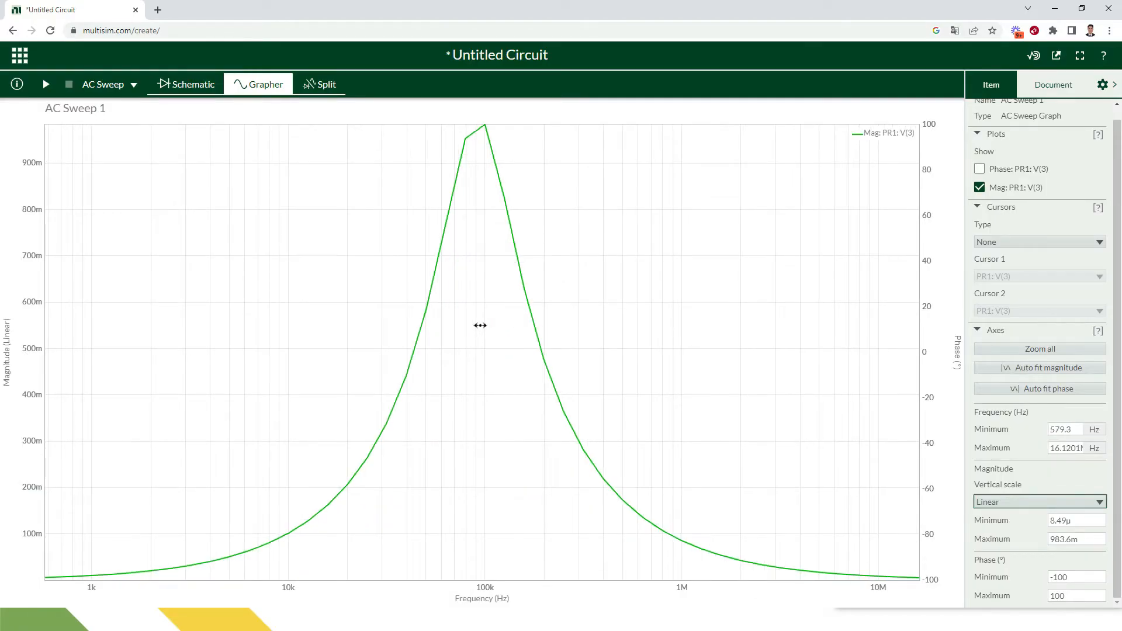
scroll(479, 325, up, 2)
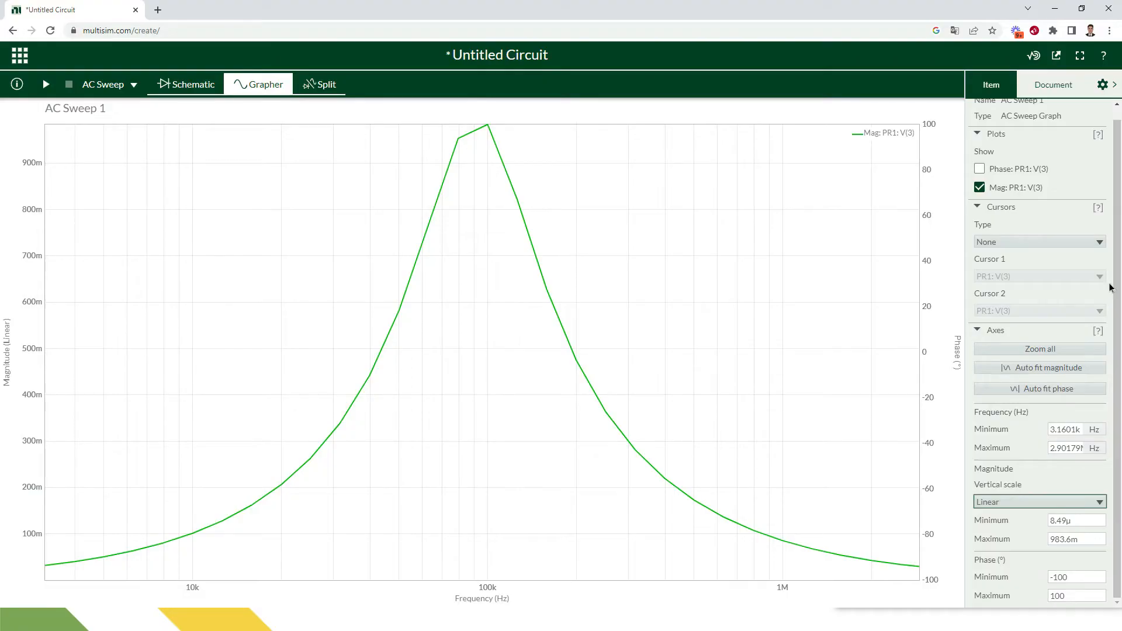
click(995, 242)
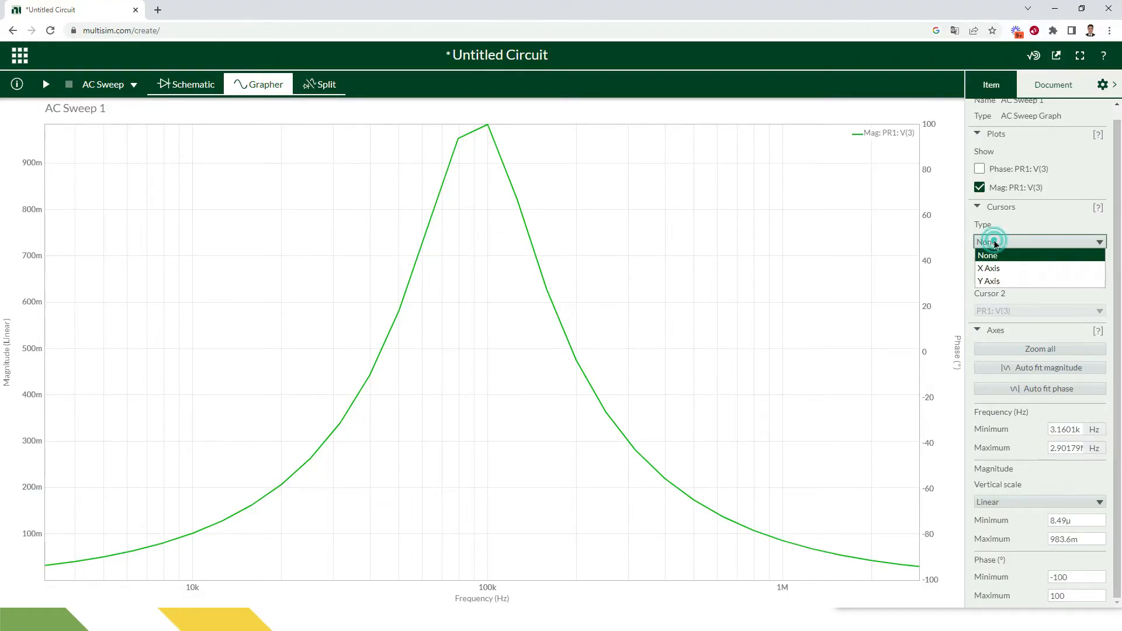
click(991, 268)
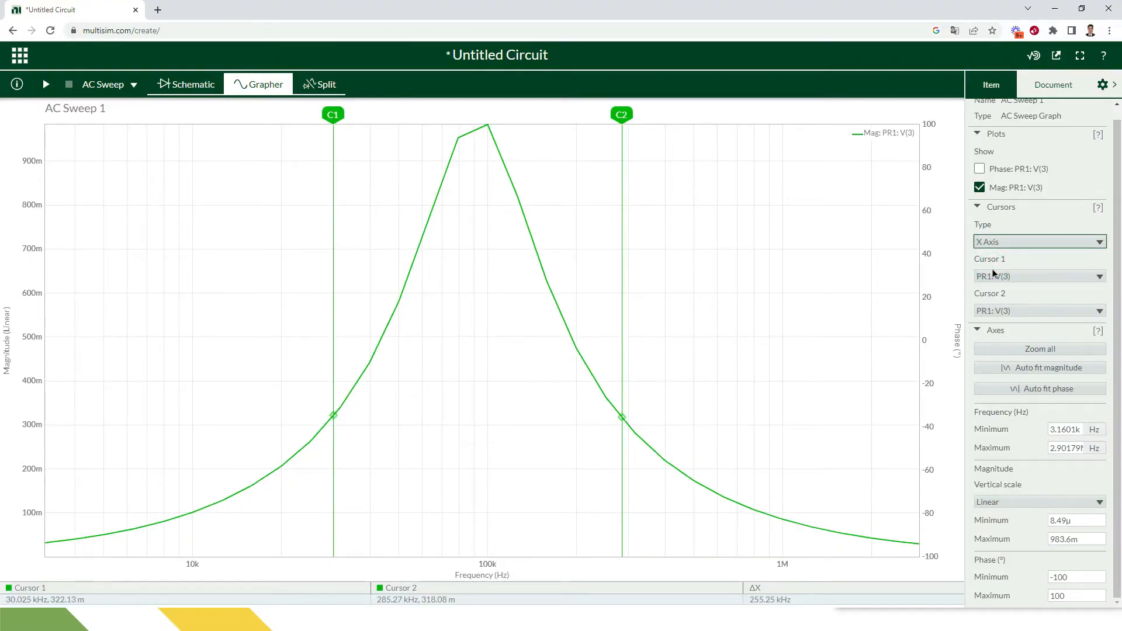
drag(621, 114, 928, 119)
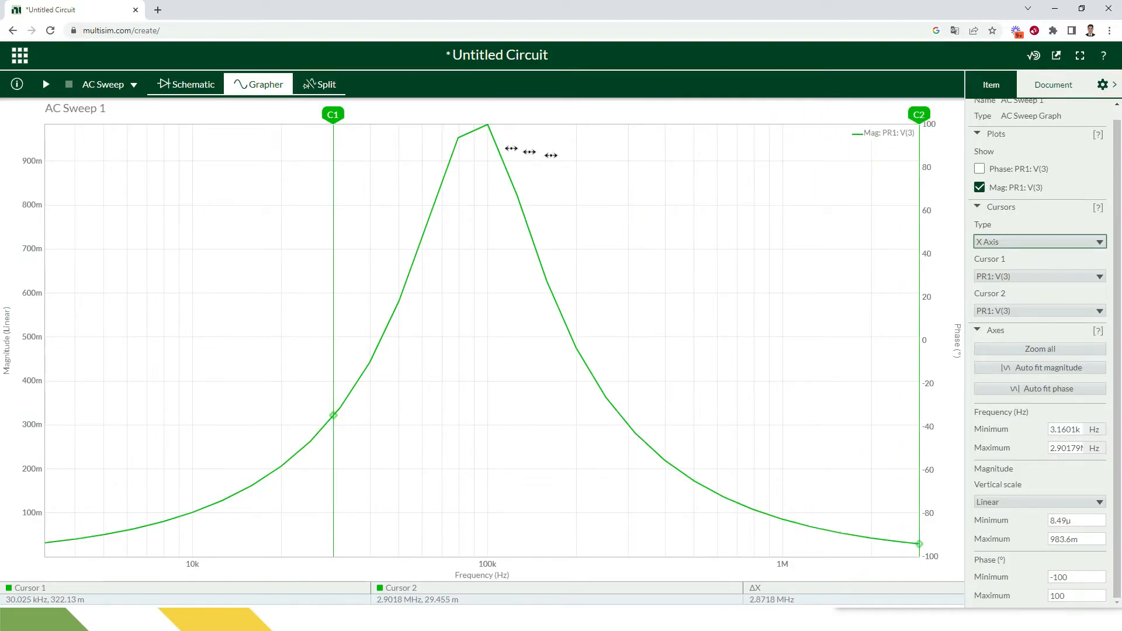
Position cursor 1 on the peak of the magnitude curve, at about 99.77 kHz, to read the resonance frequency.
drag(333, 114, 487, 115)
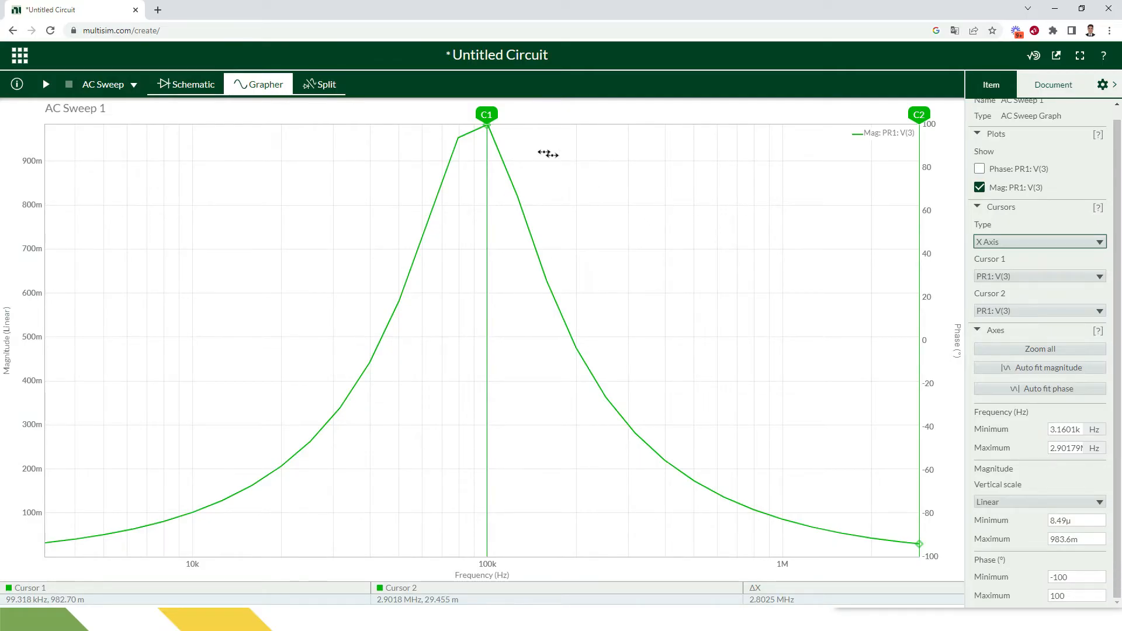
drag(487, 115, 476, 115)
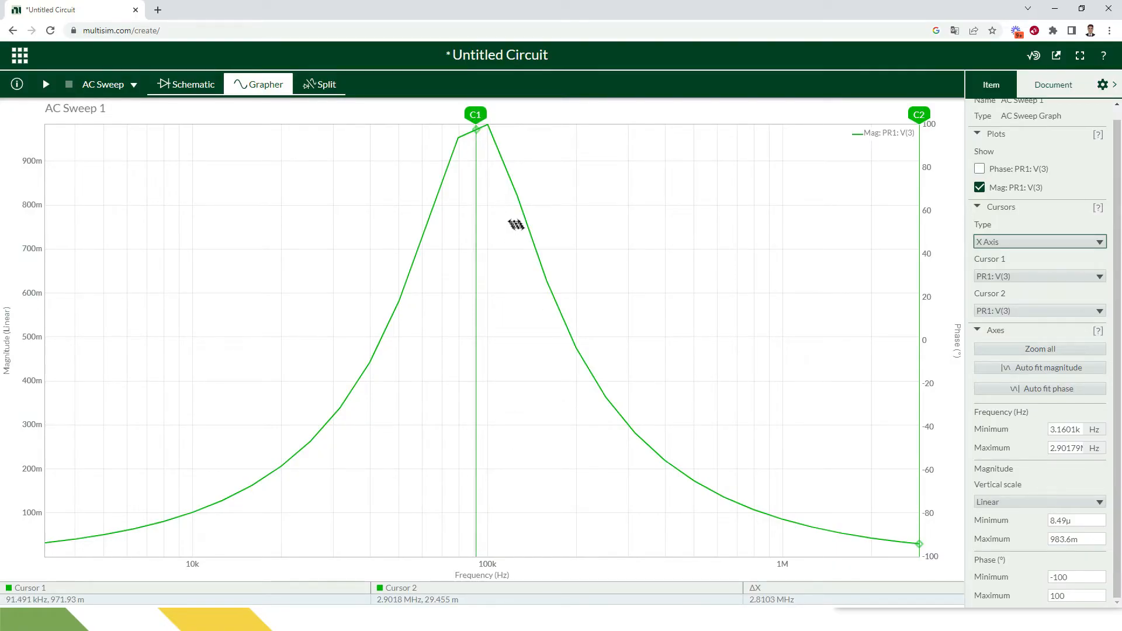
drag(475, 115, 488, 115)
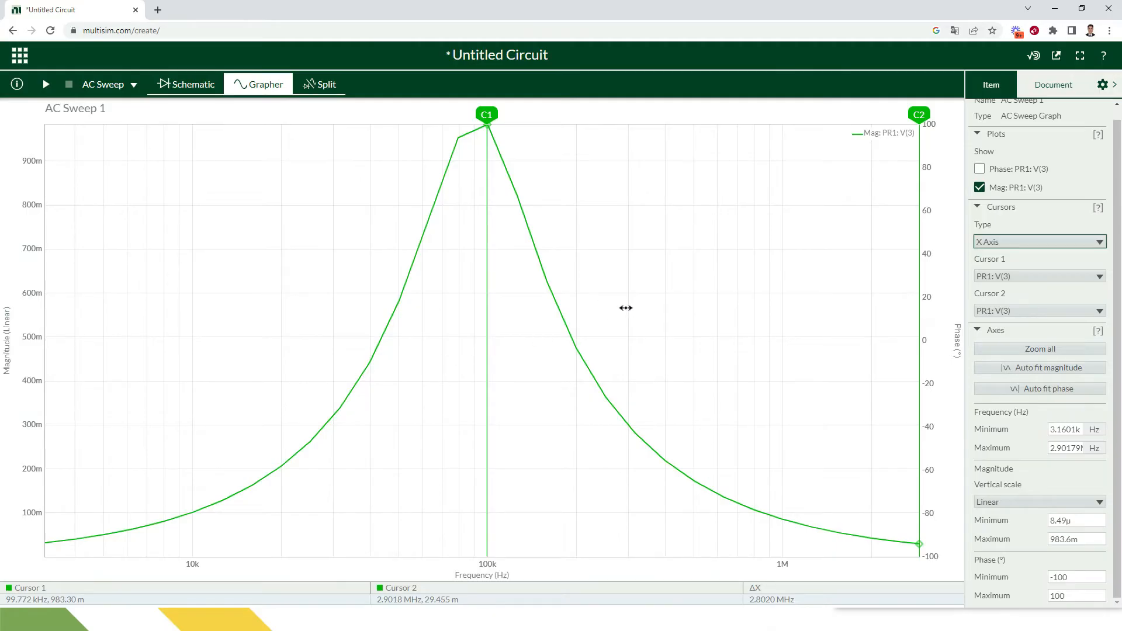
Switch to the Casio calculator emulator, clear the previous calculation and enter the peak magnitude as 983,3×10-3.
key(alt+Tab)
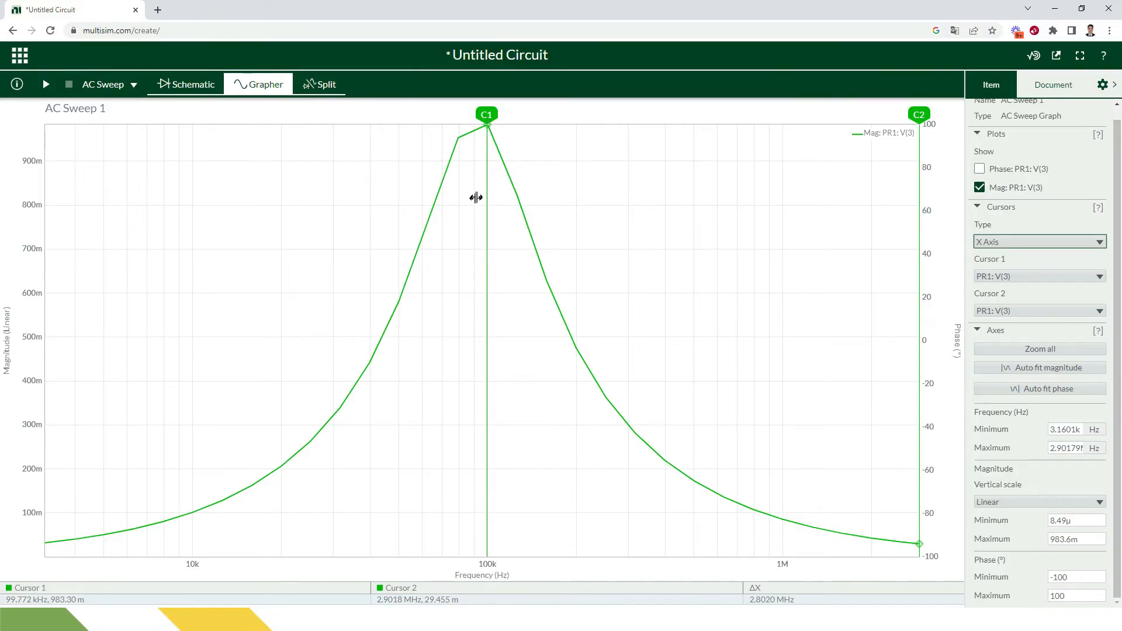
key(alt+Tab)
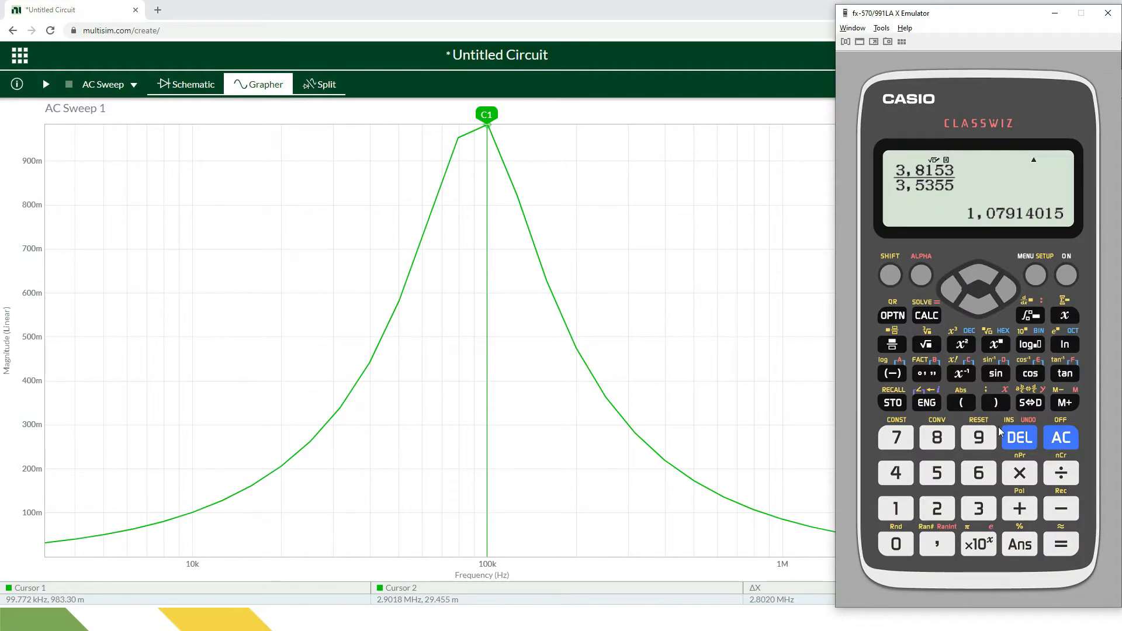
click(1063, 433)
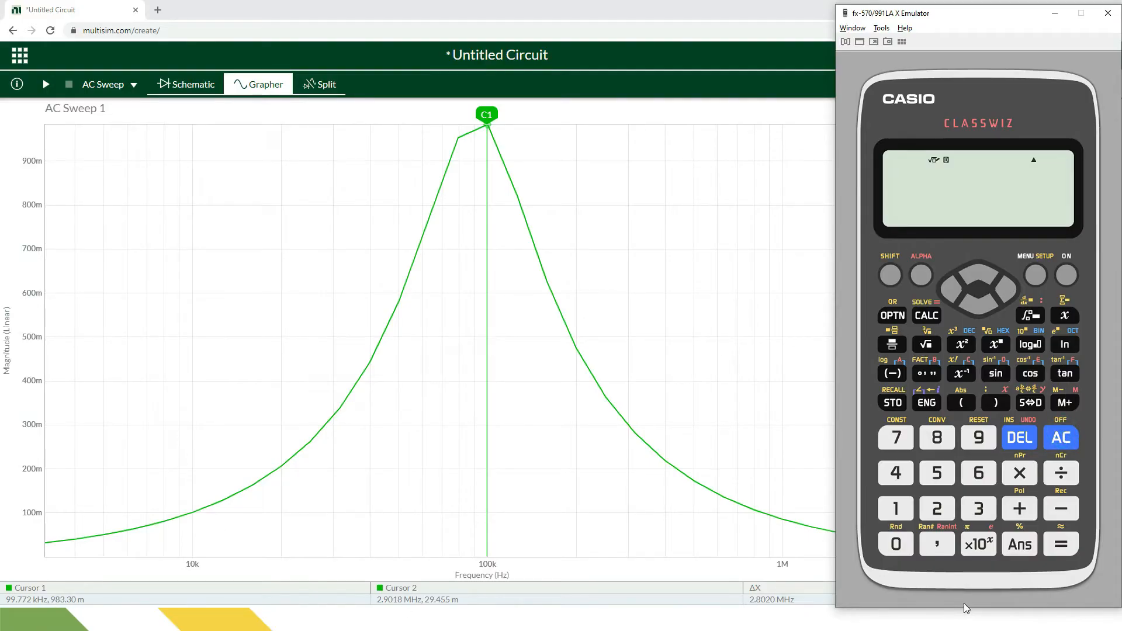
click(971, 437)
click(940, 438)
click(977, 510)
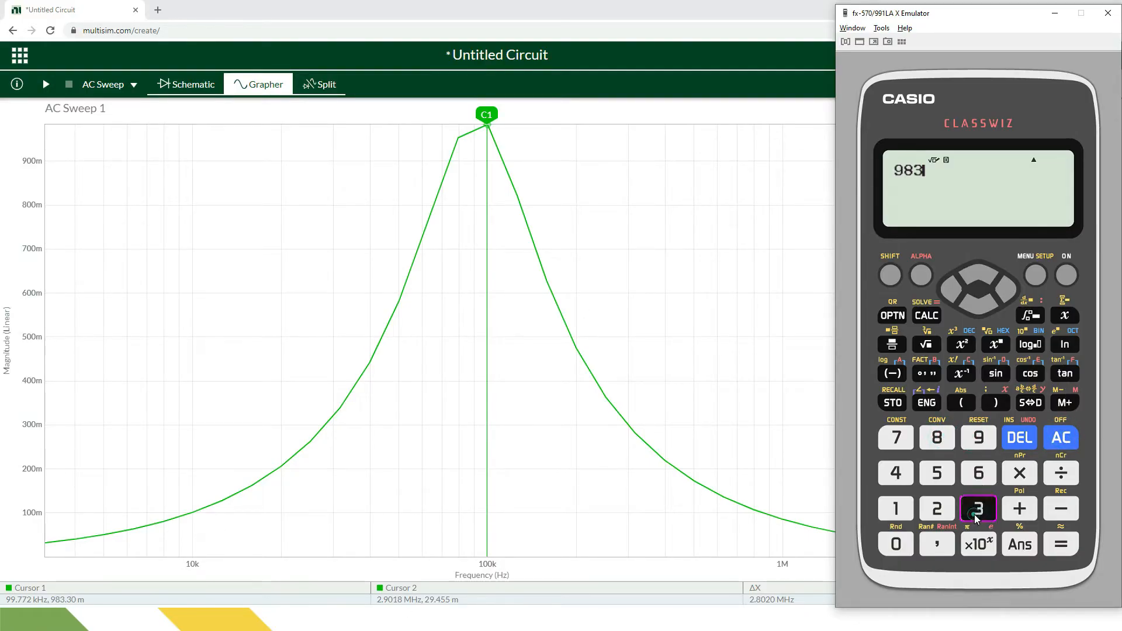
text(3)
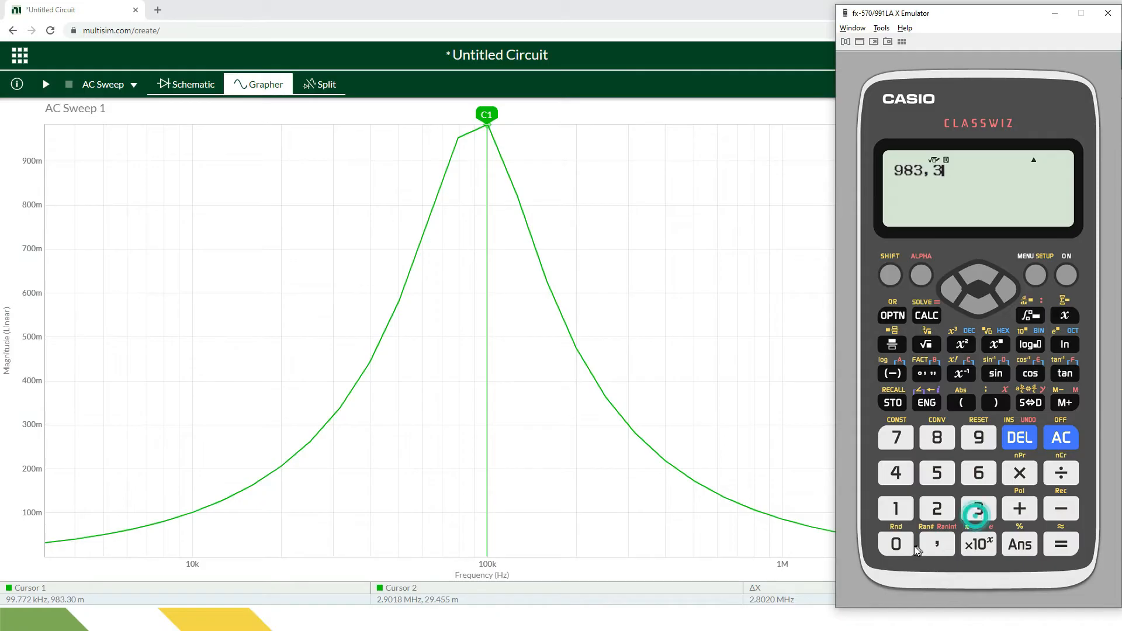
text(e)
key(minus)
click(979, 510)
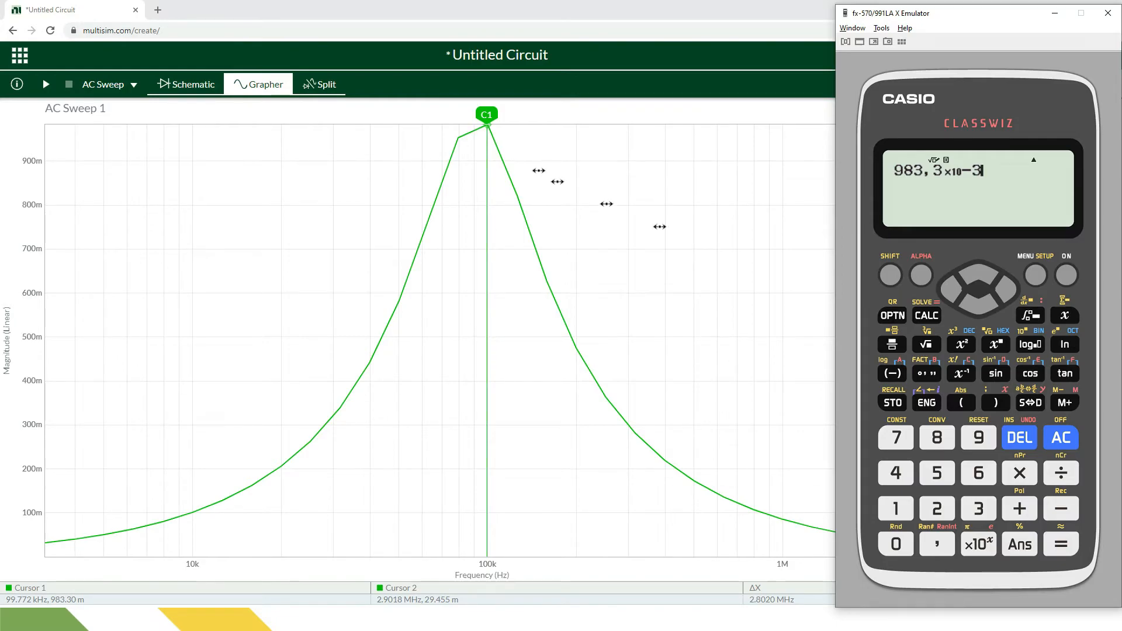
Multiply the entered peak magnitude by 0,707, calculate it and convert the result to engineering notation.
click(1017, 475)
click(895, 543)
click(936, 544)
click(901, 444)
click(895, 544)
click(895, 438)
click(1059, 544)
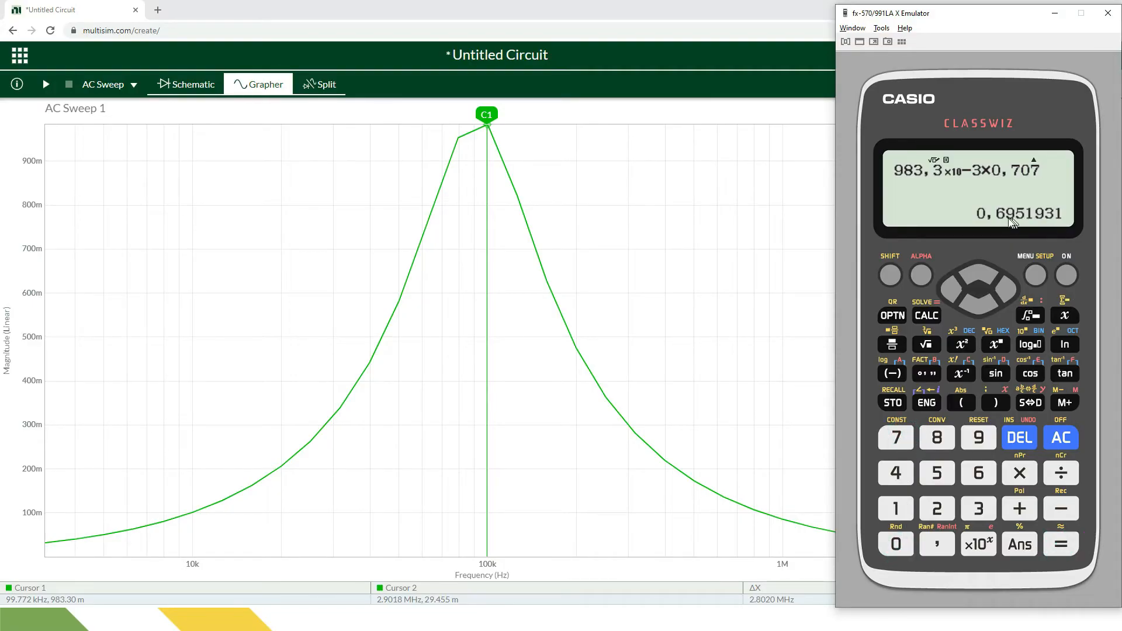
click(925, 404)
Return to Multisim Live, move cursor 1 to about 57.46 kHz on the rising slope and compare its magnitude with the calculated one.
drag(486, 114, 416, 222)
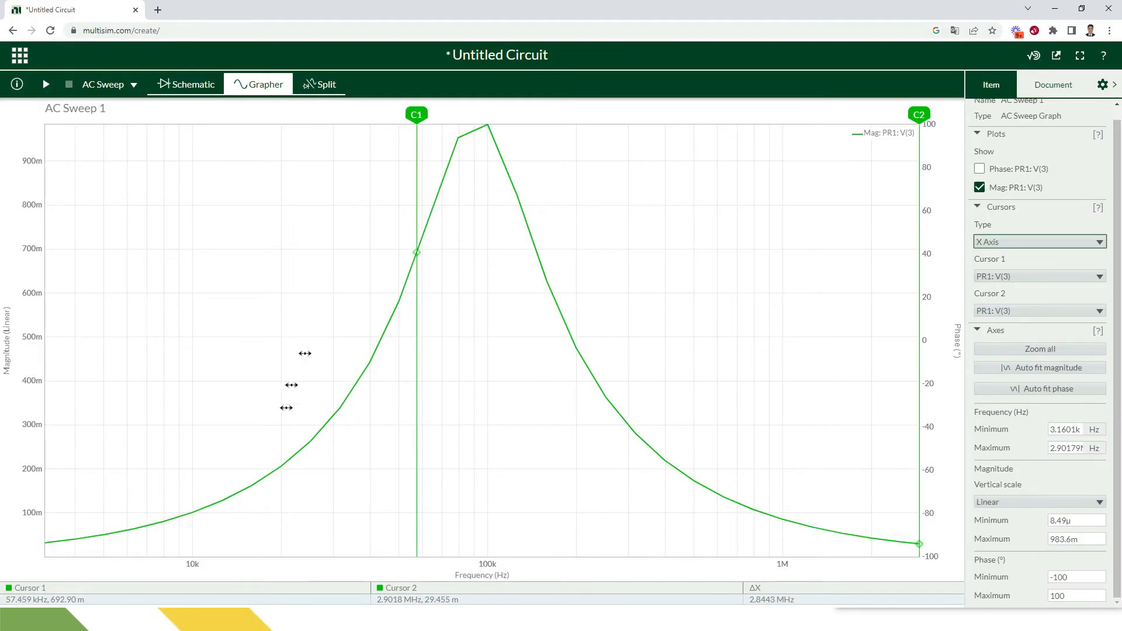
key(alt+Tab)
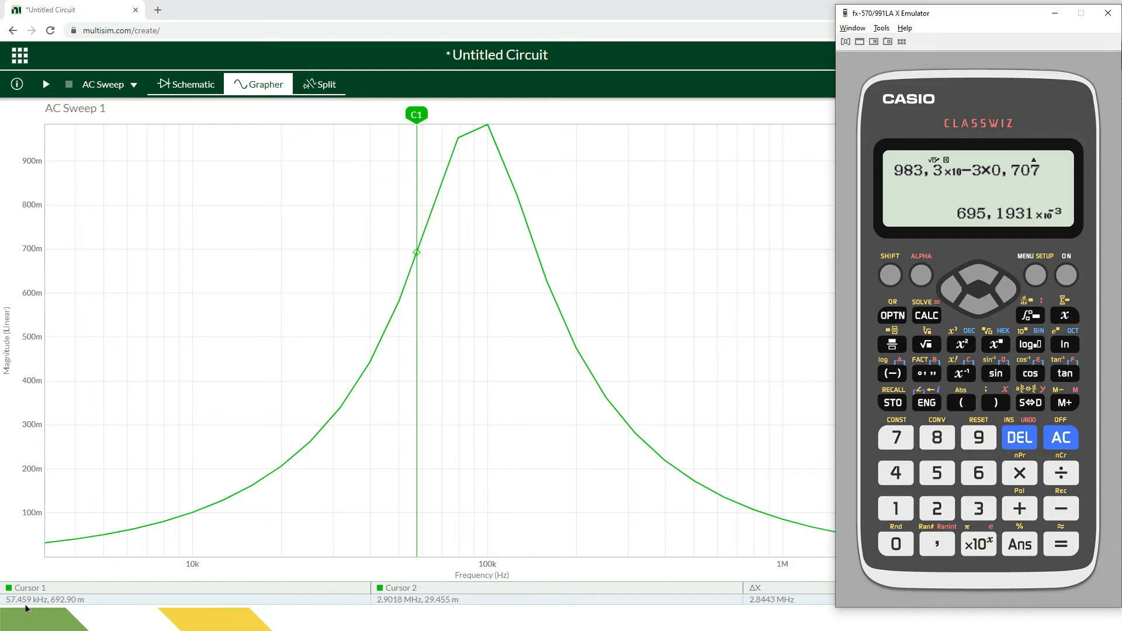
click(676, 193)
Place cursor 2 on the falling slope at about 146.35 kHz and fine-tune cursor 1 to about 57.72 kHz.
drag(920, 114, 537, 139)
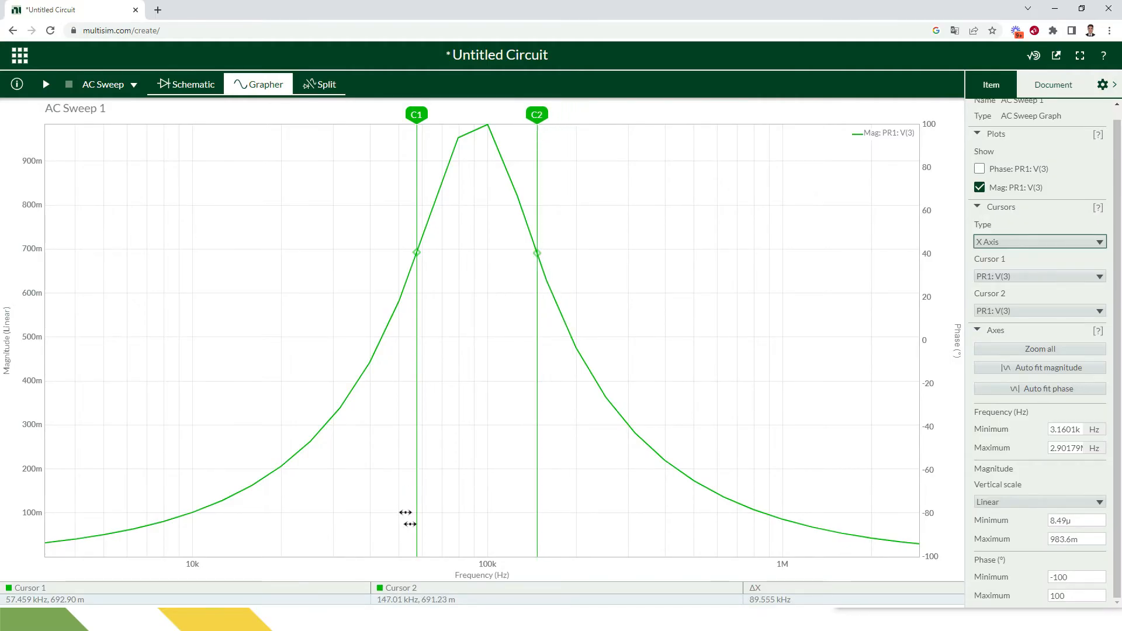
drag(537, 115, 536, 116)
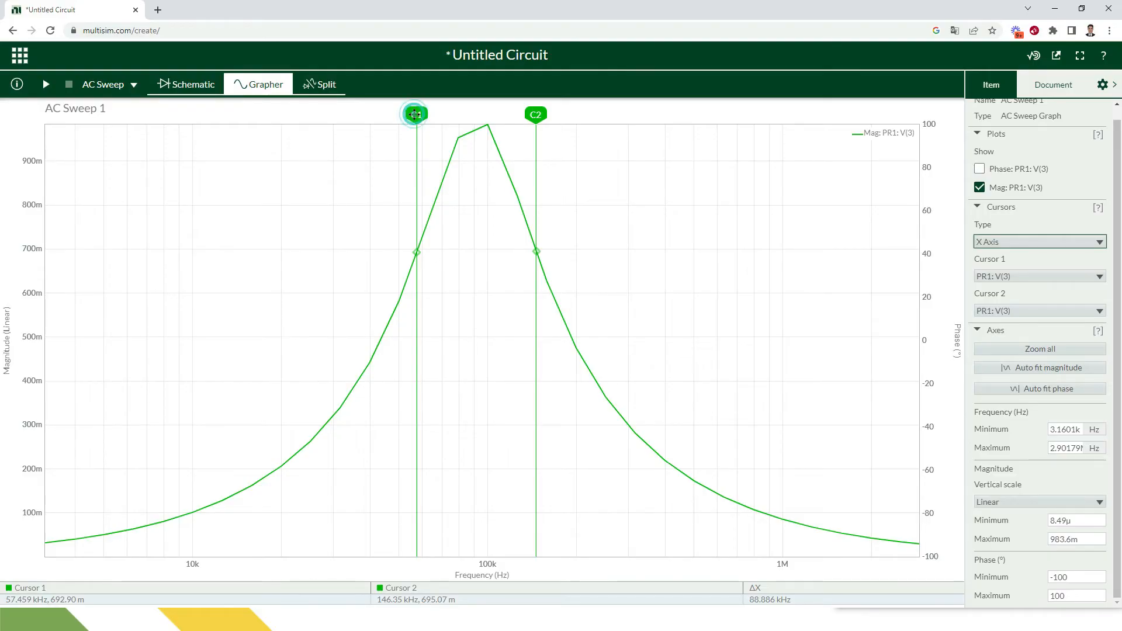
drag(414, 114, 416, 115)
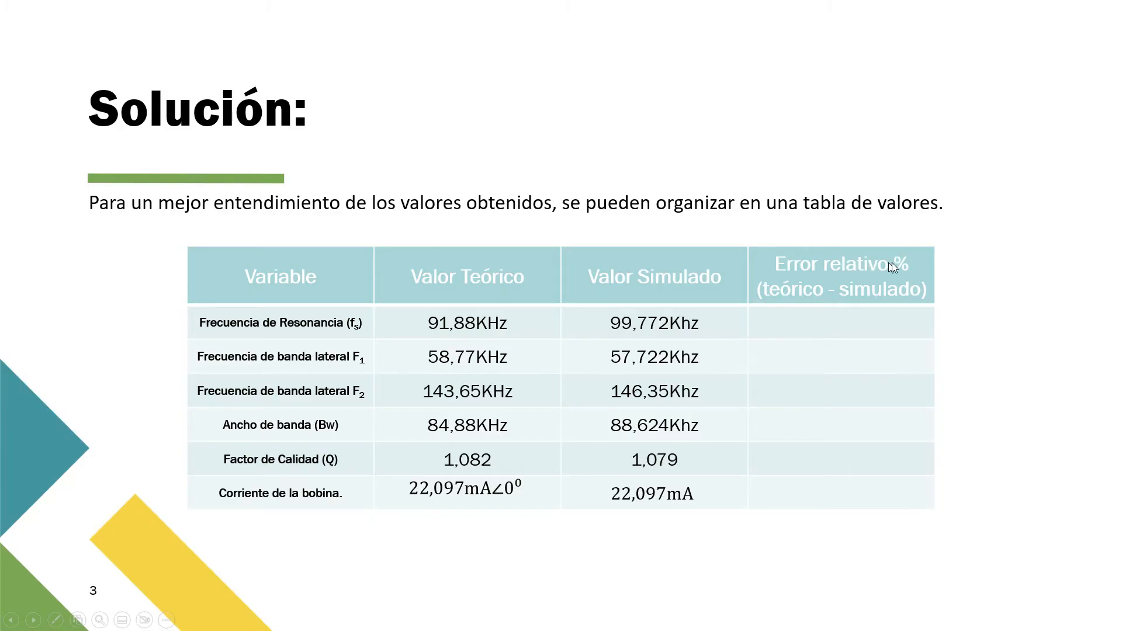
click(909, 281)
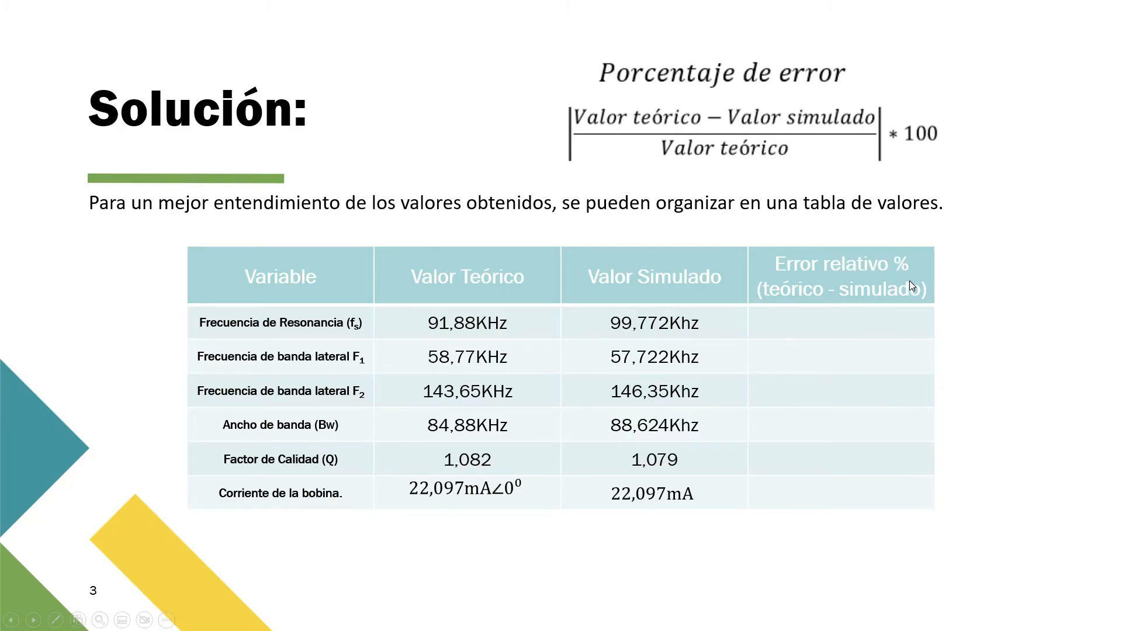